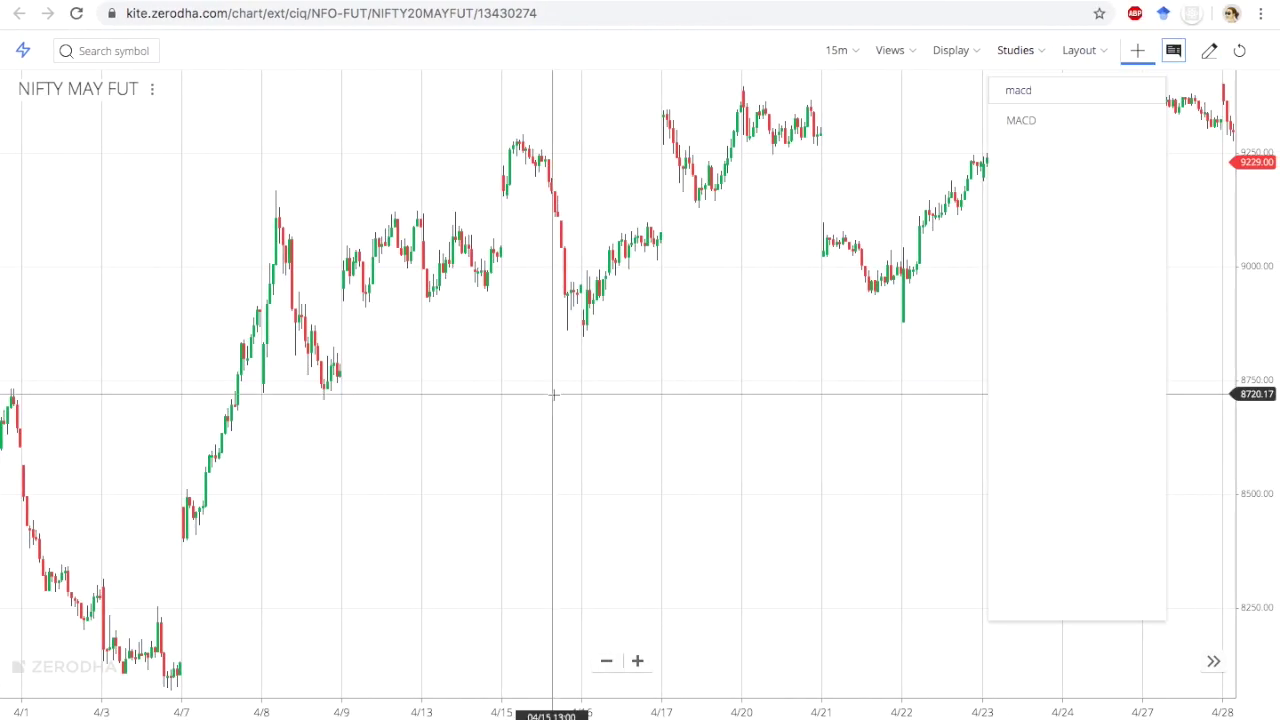
Add the MACD study with periods 12, 26 and 9 to the NIFTY MAY FUT chart and make its pane taller
left_click(866, 148)
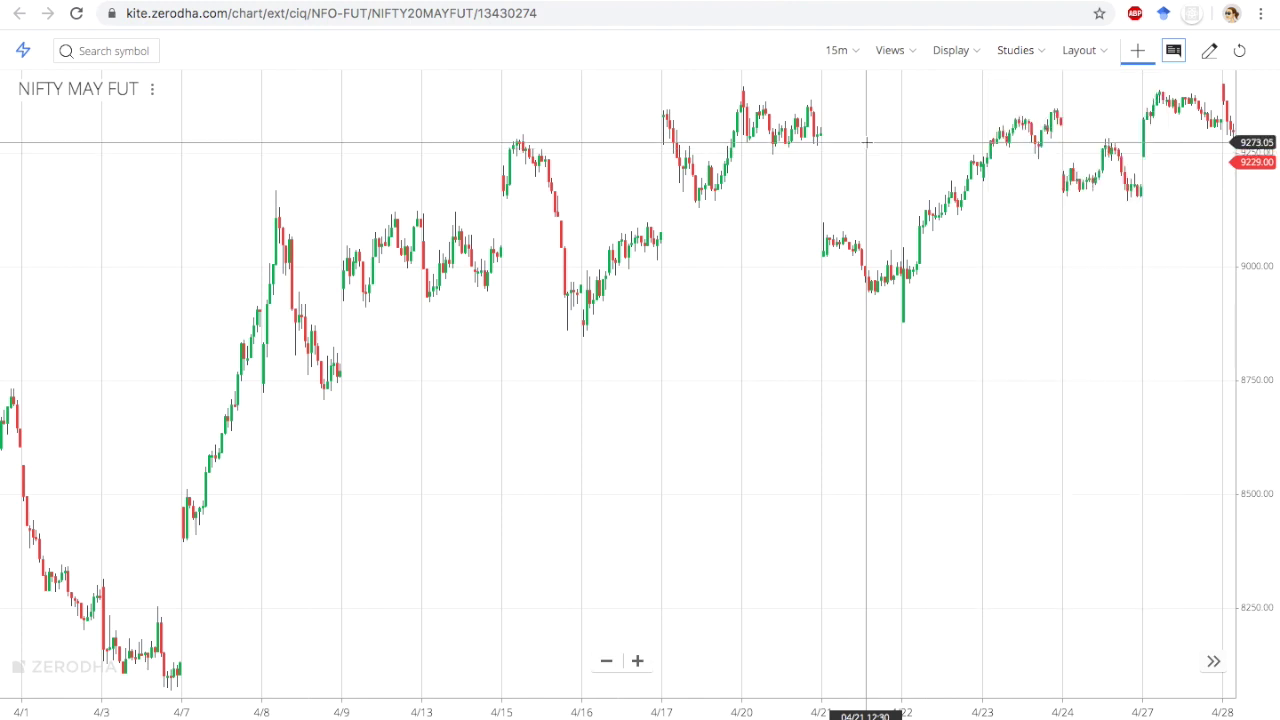
left_click(1012, 52)
left_click(1022, 121)
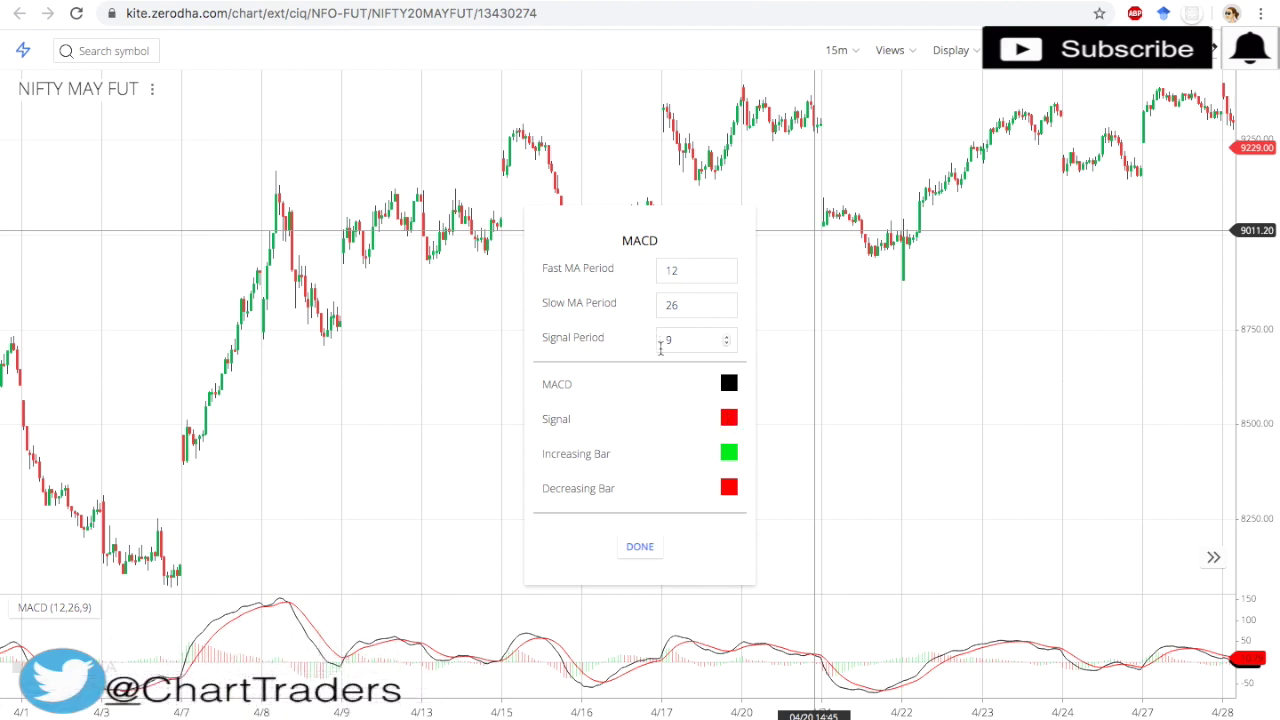
left_click(645, 548)
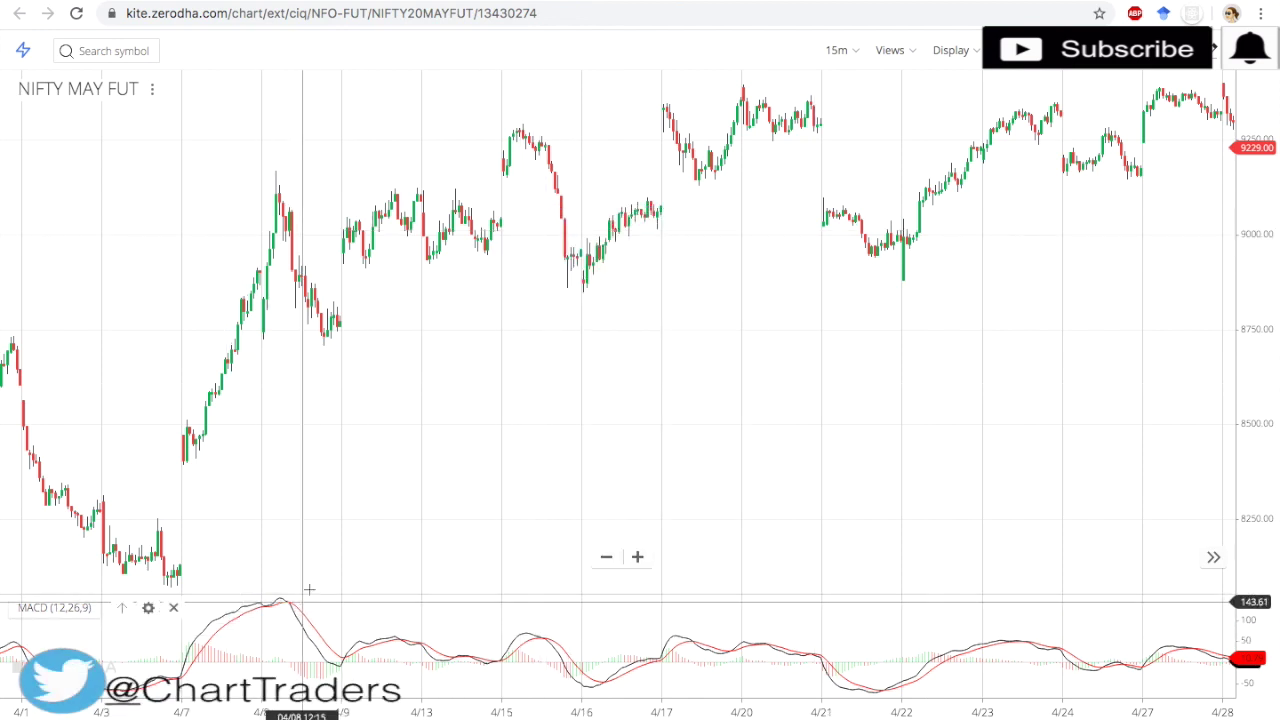
left_click_drag(309, 590, 320, 476)
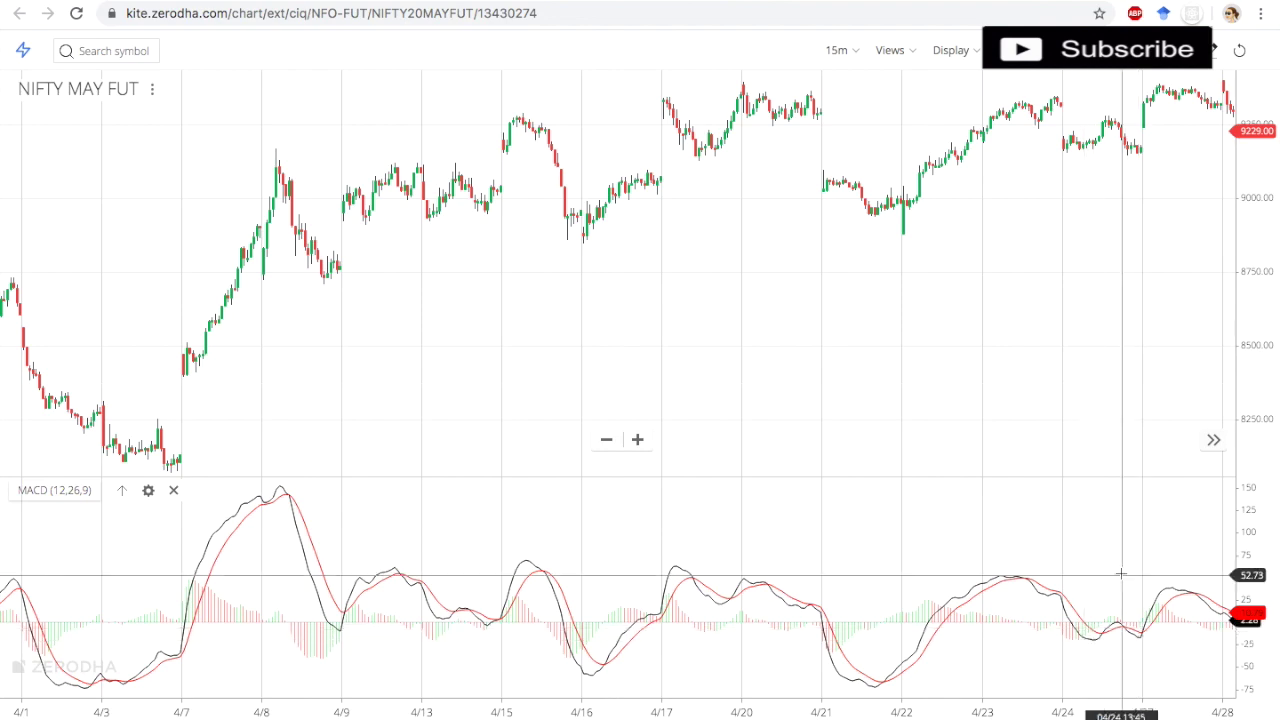
Switch the NIFTY MAY FUT chart to the hourly interval and review the MACD up to the latest May candles
mouse_move(1117, 543)
left_mouse_down()
mouse_move(1109, 606)
mouse_move(1110, 548)
left_mouse_up()
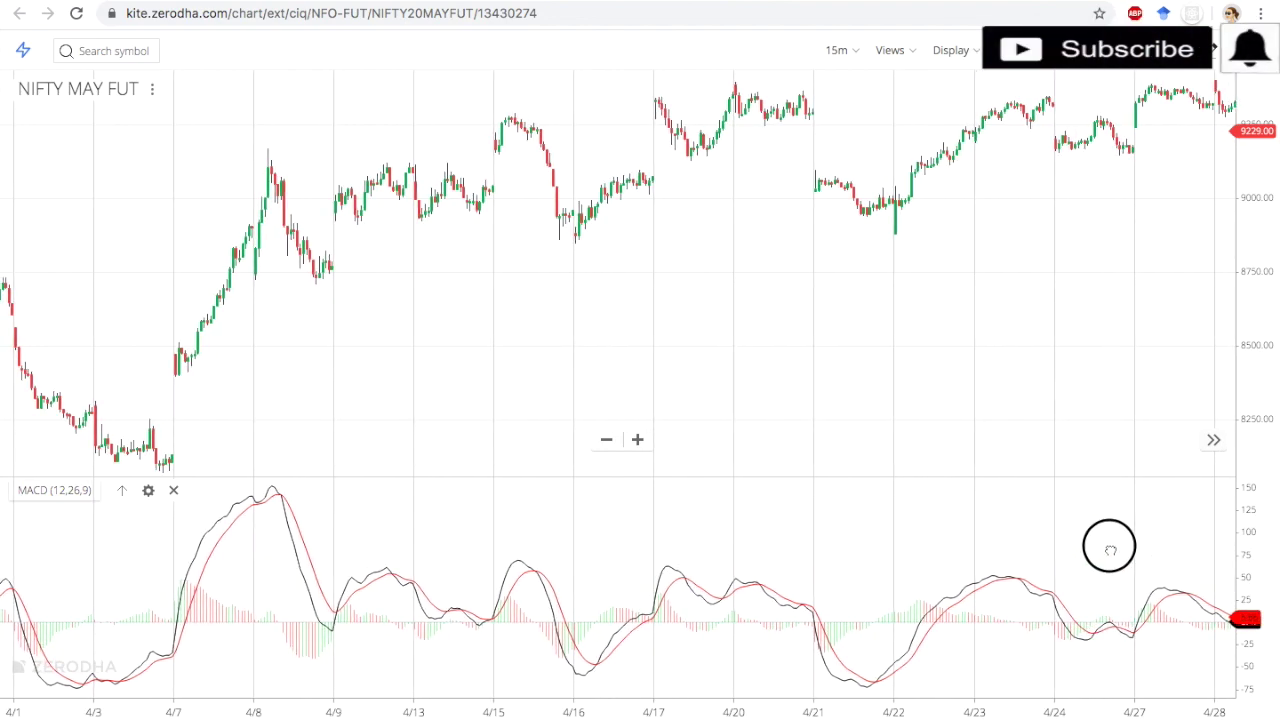
scroll(909, 551, "left", 5)
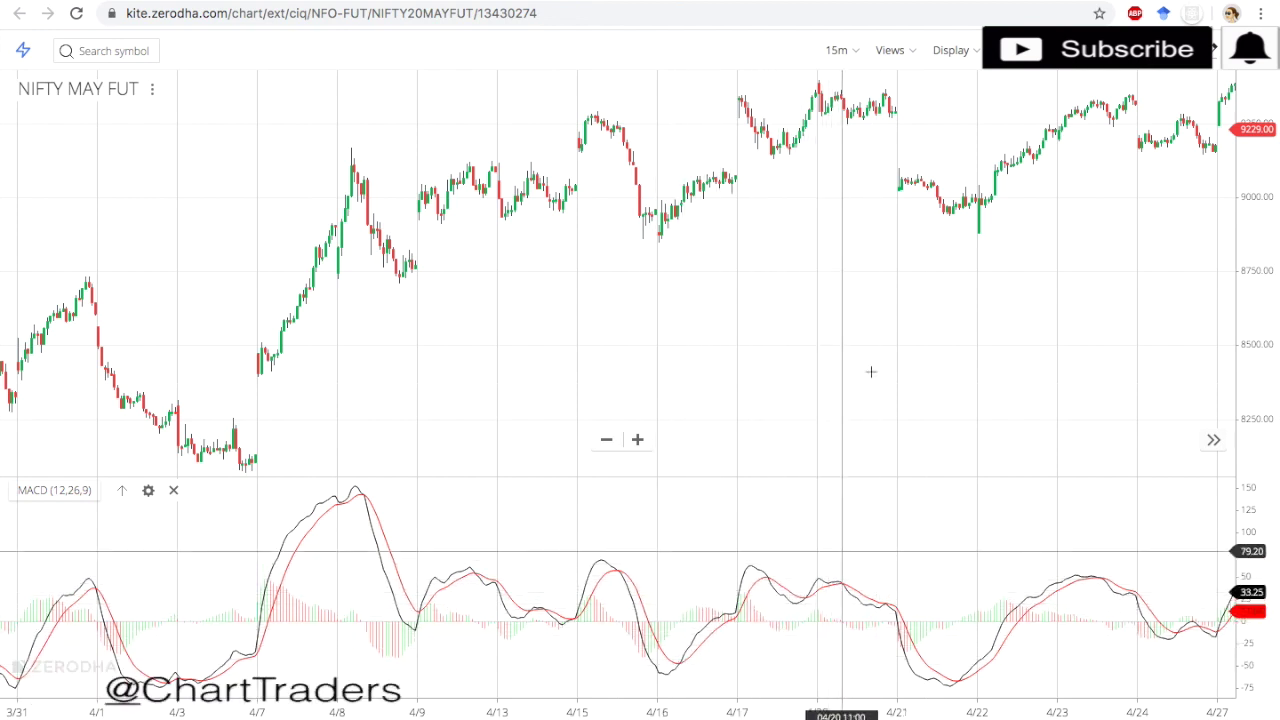
left_click(838, 52)
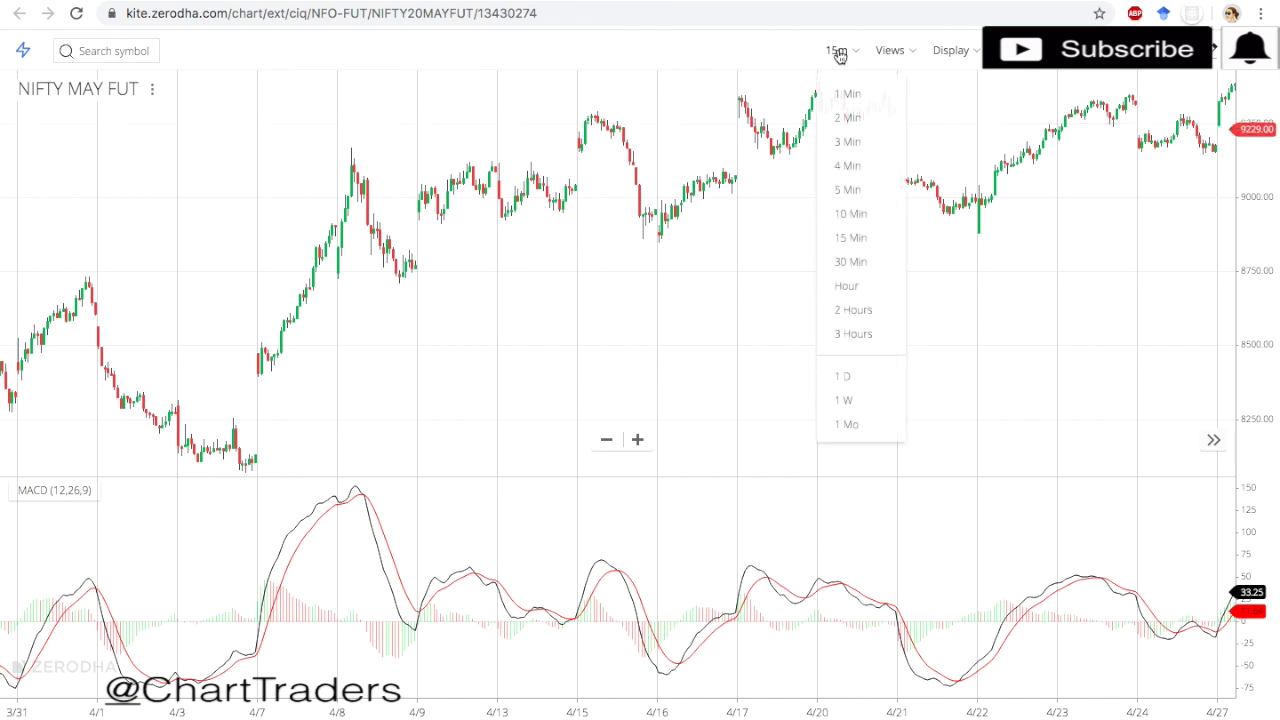
left_click(848, 287)
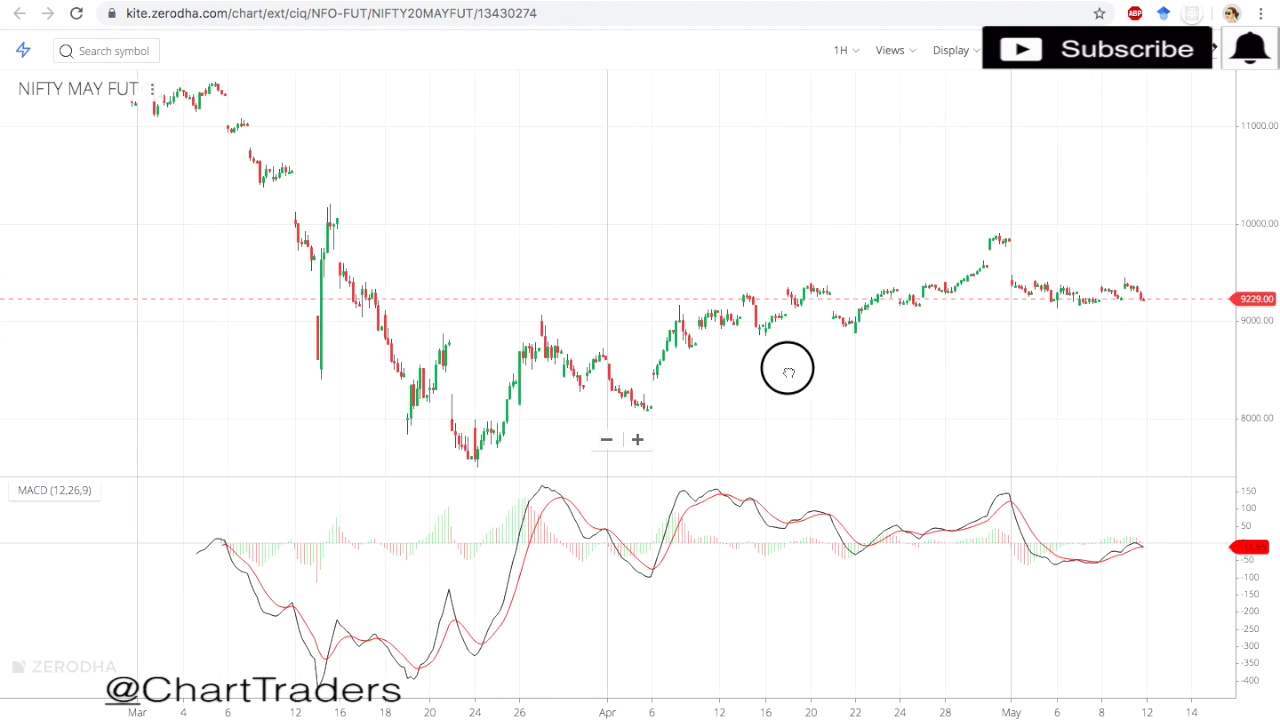
left_click_drag(788, 372, 594, 317)
left_click_drag(694, 269, 749, 277)
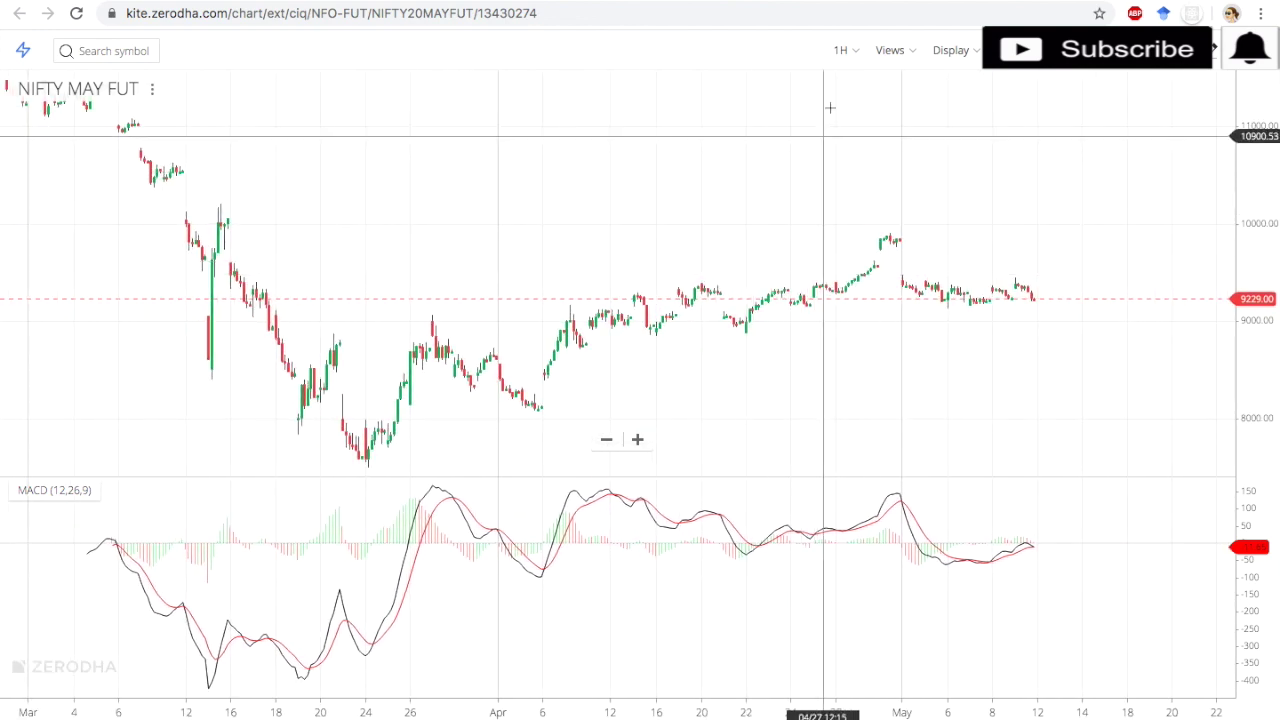
Set the NIFTY MAY FUT chart to the 15-minute interval and examine the MACD crossovers back to 20 April
left_click(845, 50)
left_click(850, 238)
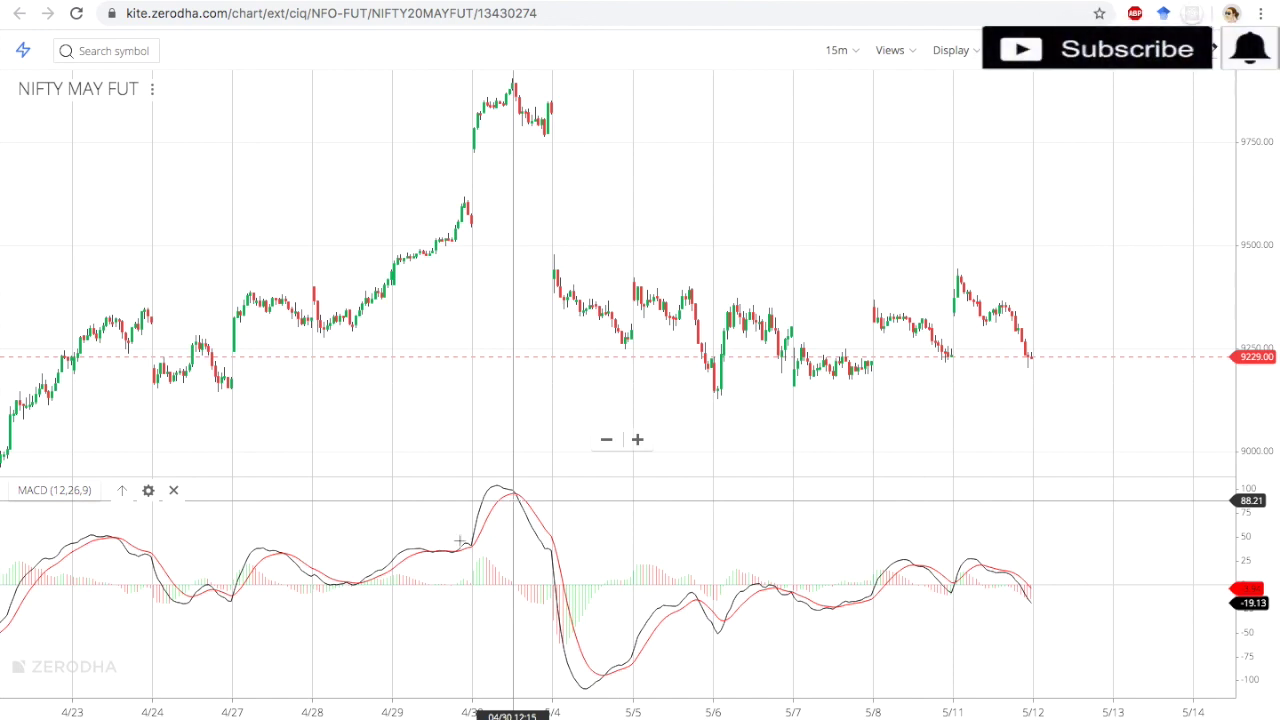
right_click(425, 570)
left_click(766, 565)
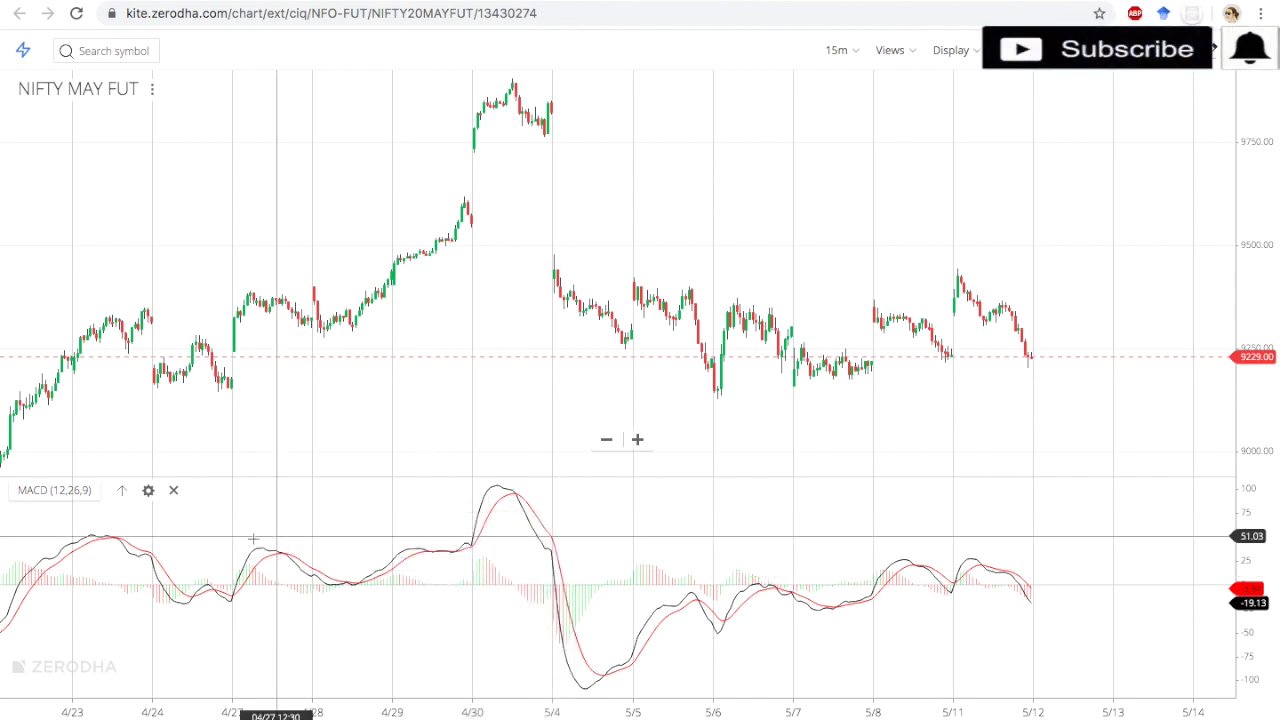
mouse_move(277, 536)
left_mouse_down()
mouse_move(291, 551)
mouse_move(449, 523)
left_mouse_up()
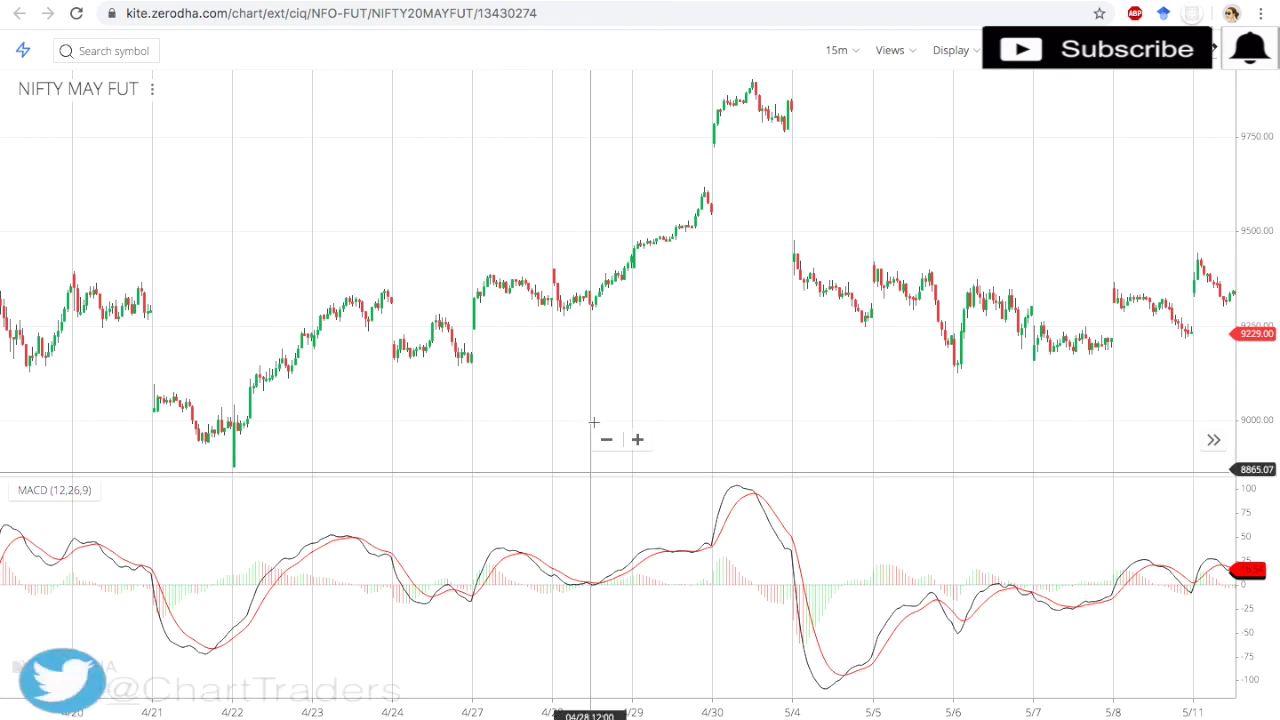
Switch to the AXISBANK chart and bring the full MACD curve for 2019 to early 2020 into view for review
mouse_move(364, 0)
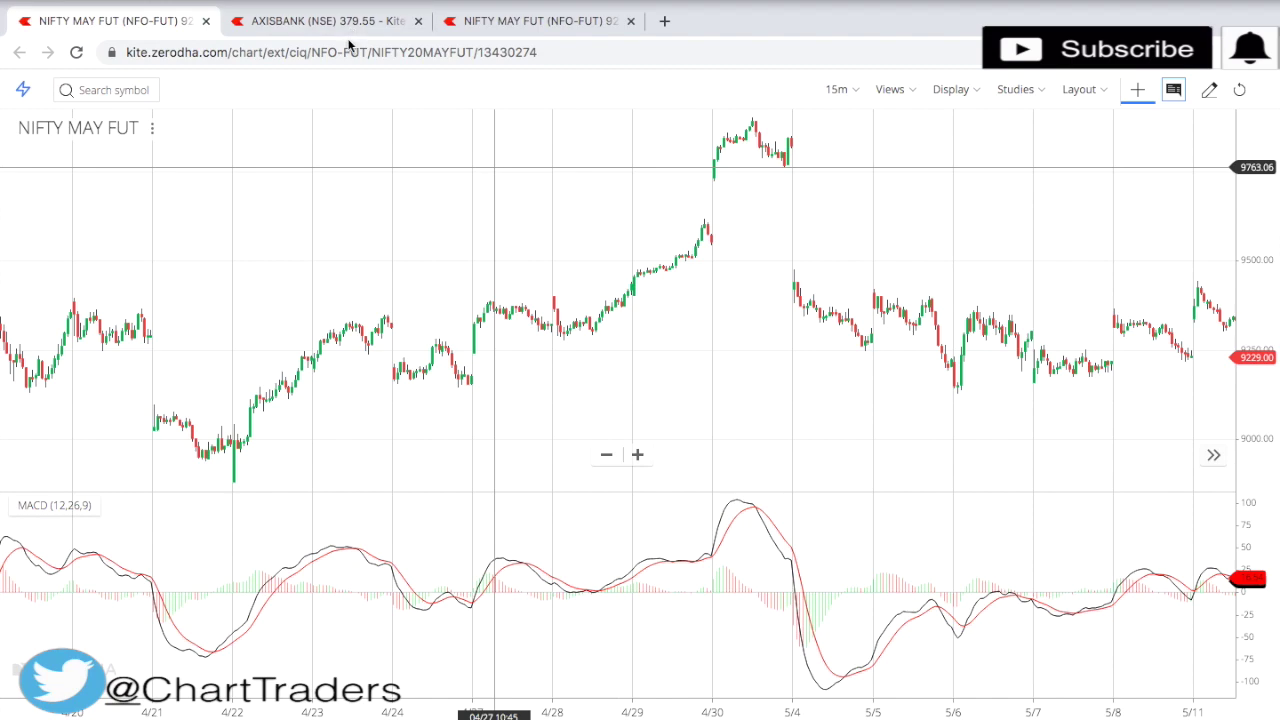
left_click(345, 22)
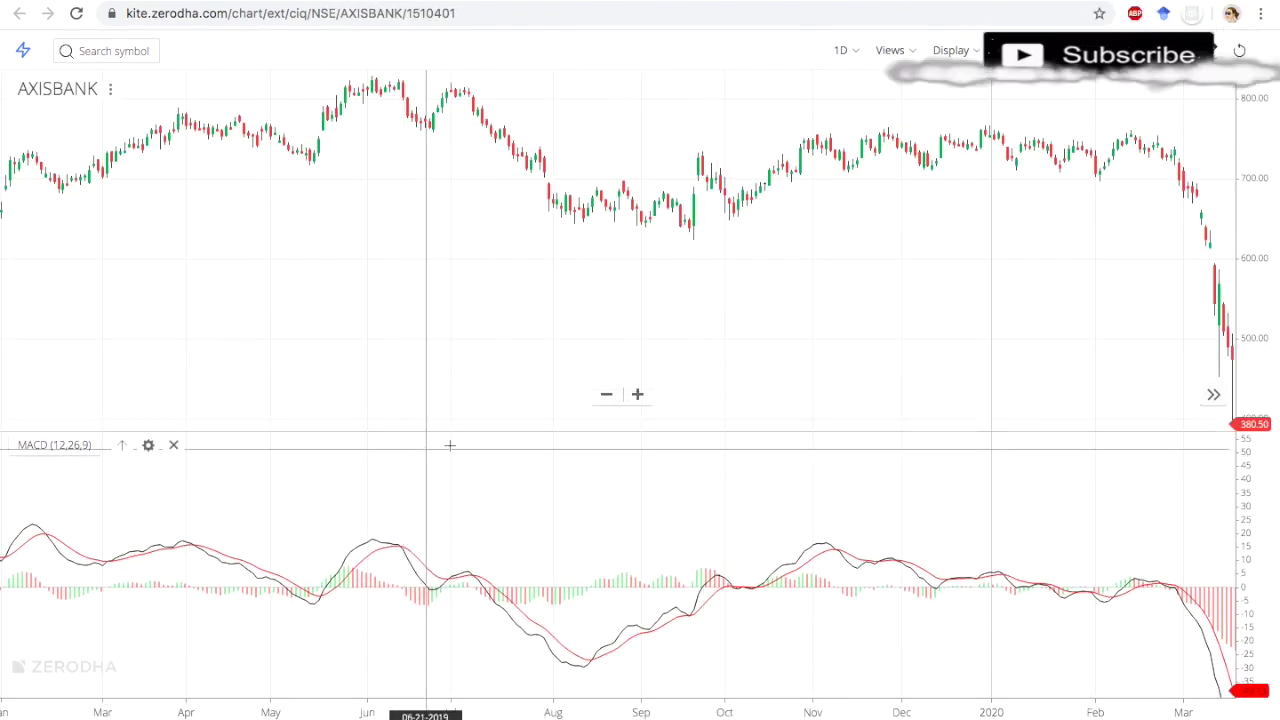
left_click_drag(450, 445, 508, 397)
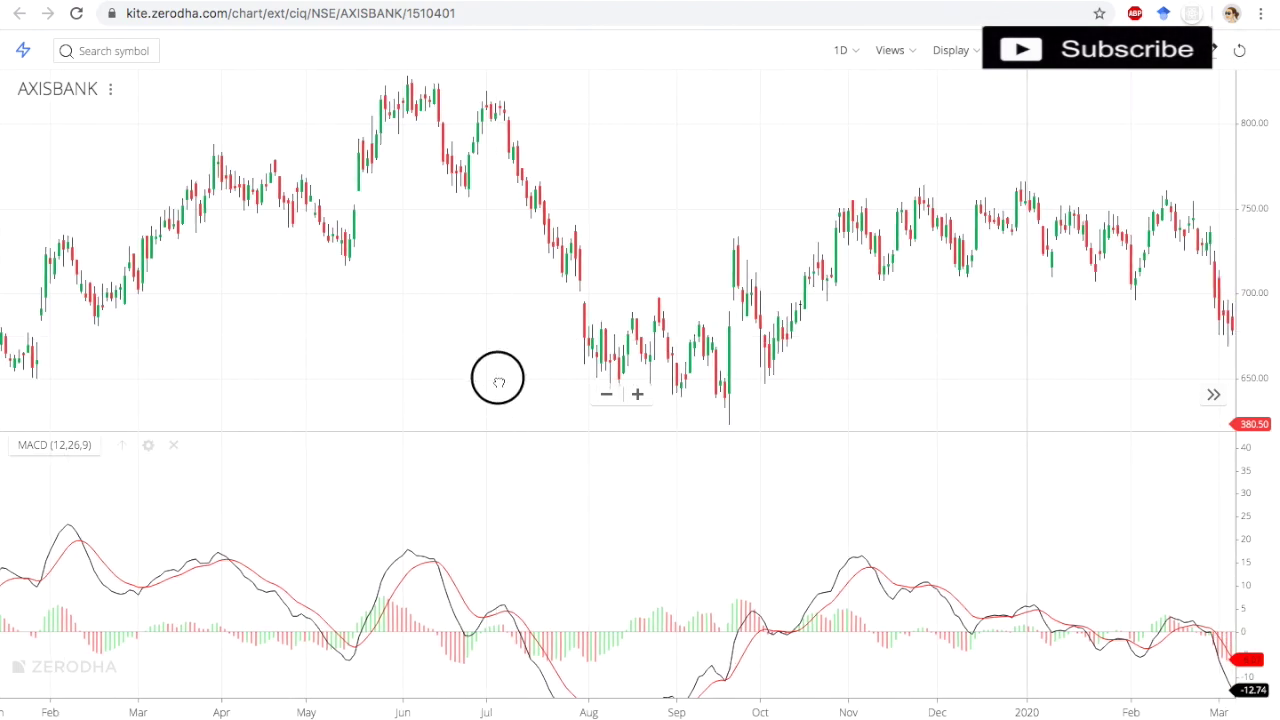
scroll(551, 309, "right", 3)
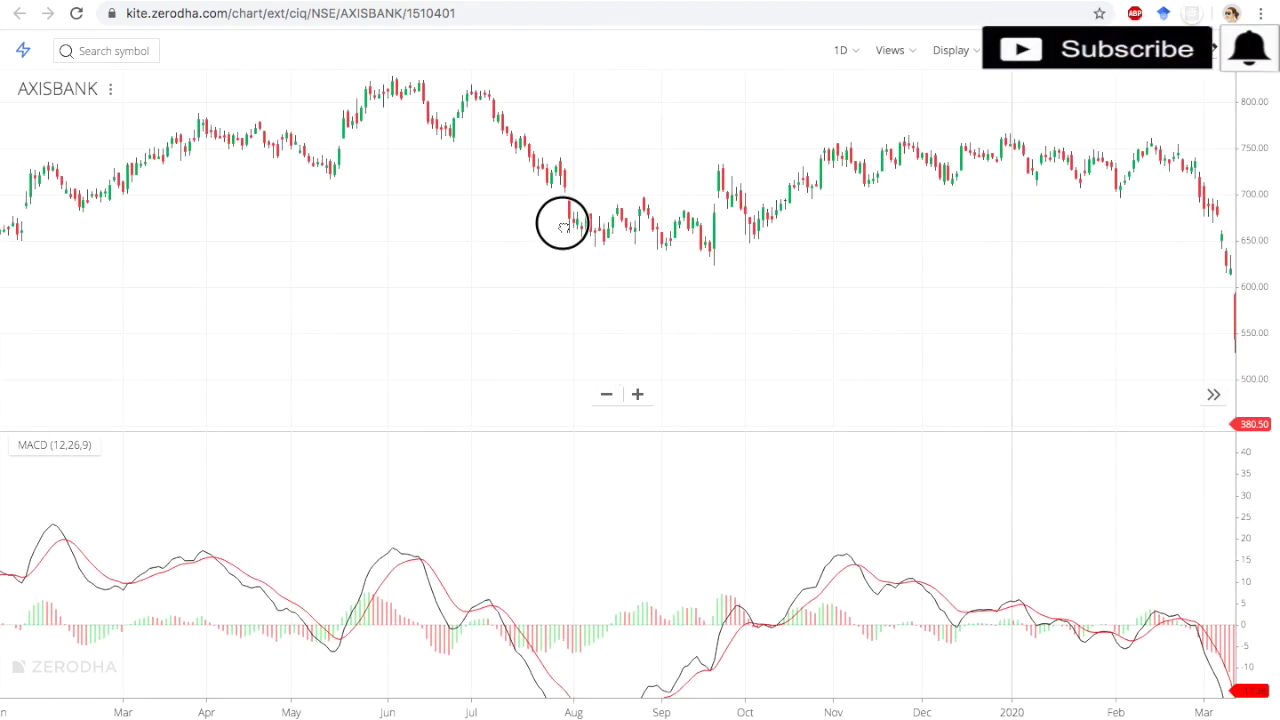
left_click_drag(554, 657, 584, 566)
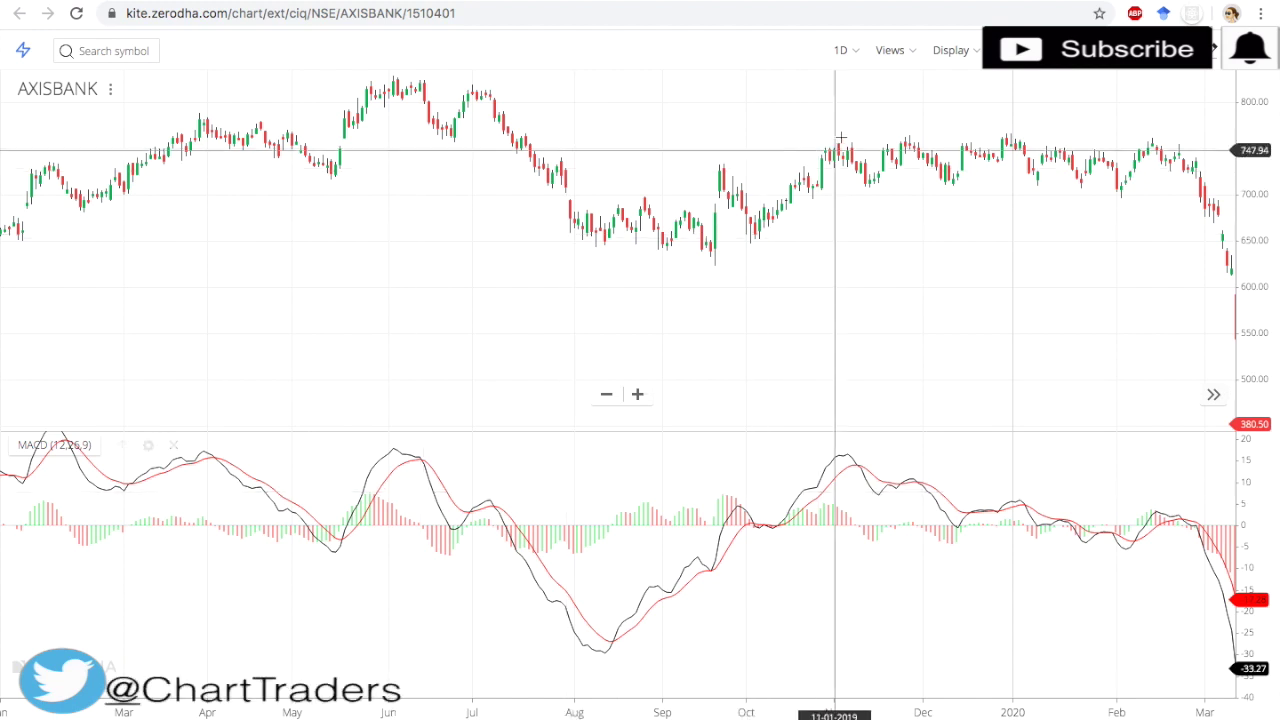
Set the AXISBANK chart to the 15-minute interval and examine its MACD crossovers back through late April
left_click(855, 56)
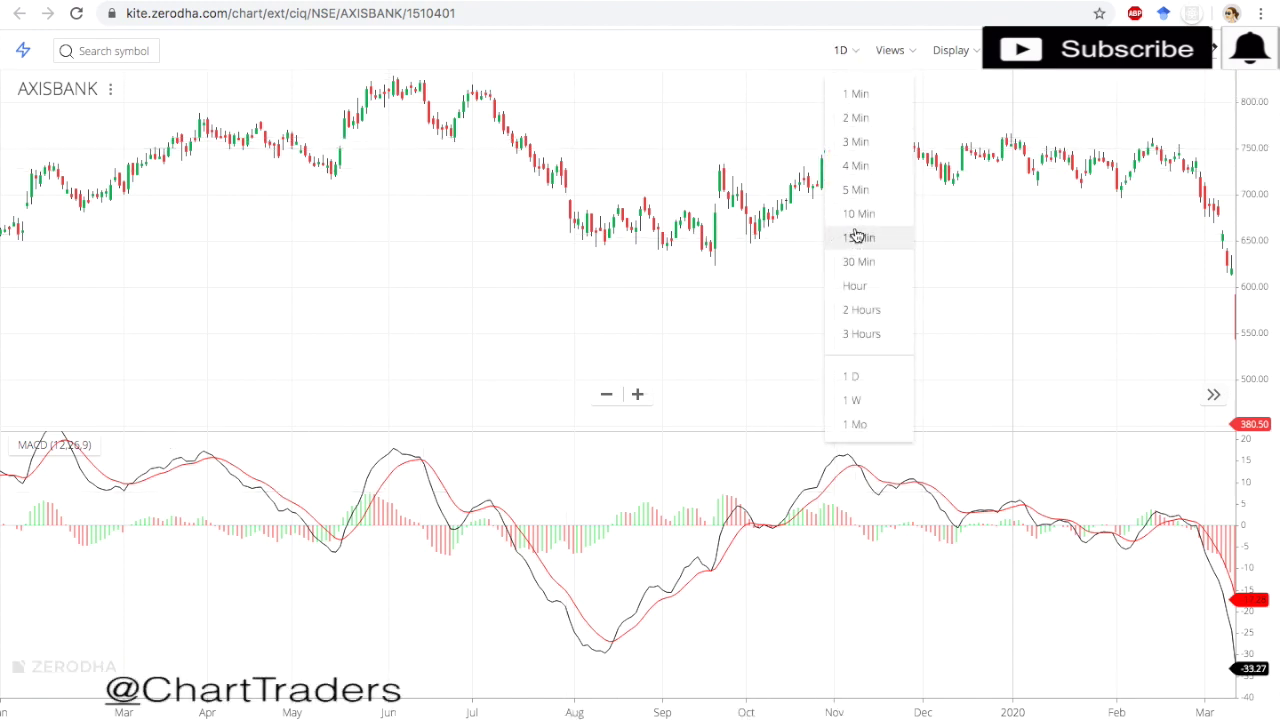
left_click(857, 237)
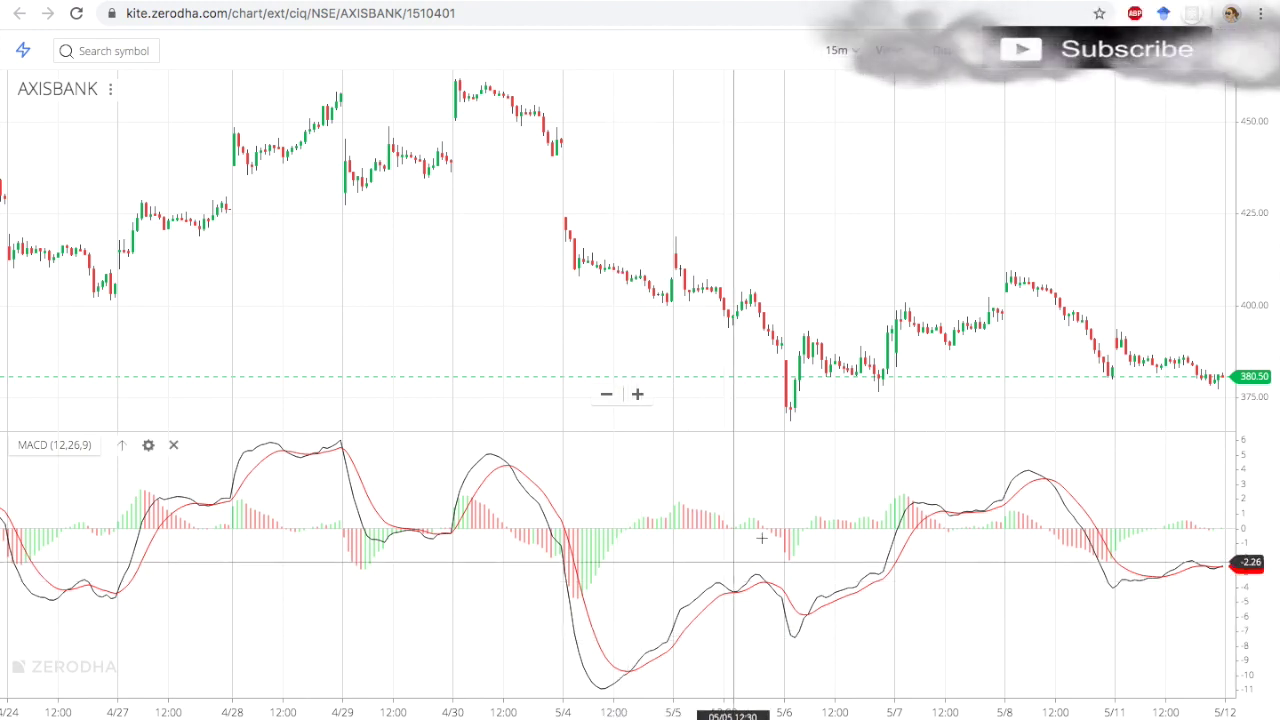
left_click_drag(835, 465, 632, 463)
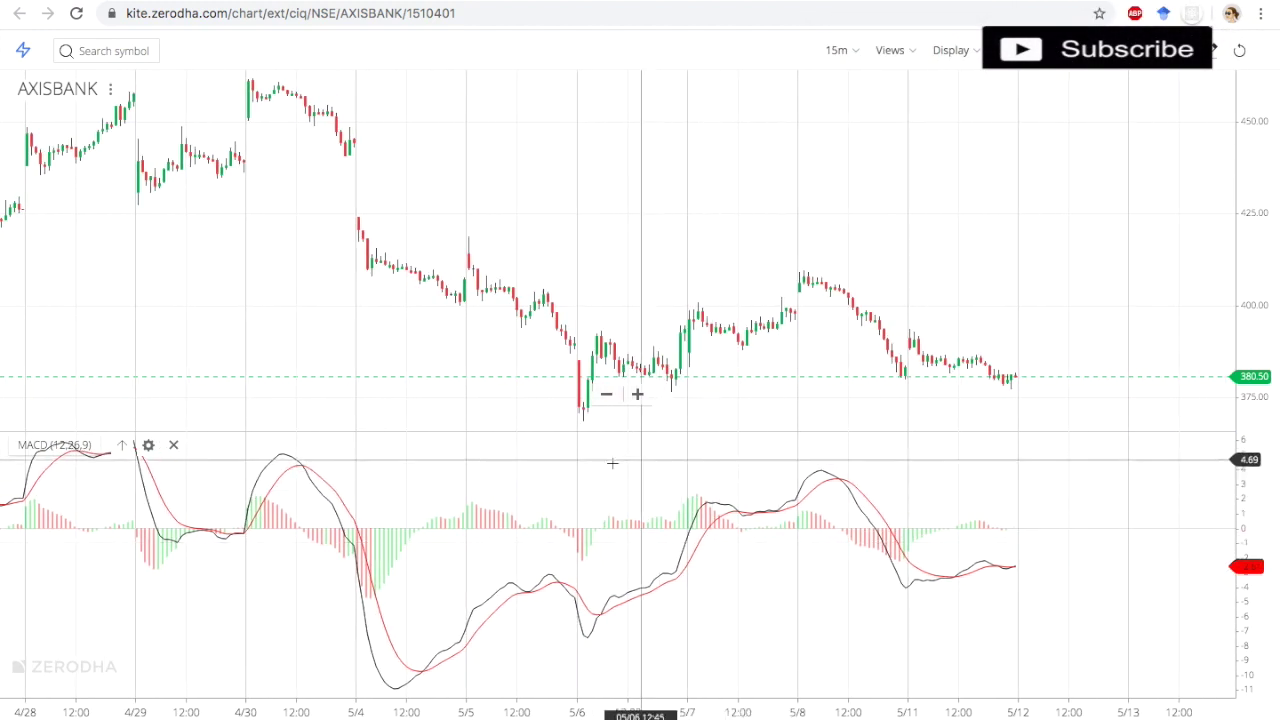
left_click_drag(529, 464, 746, 449)
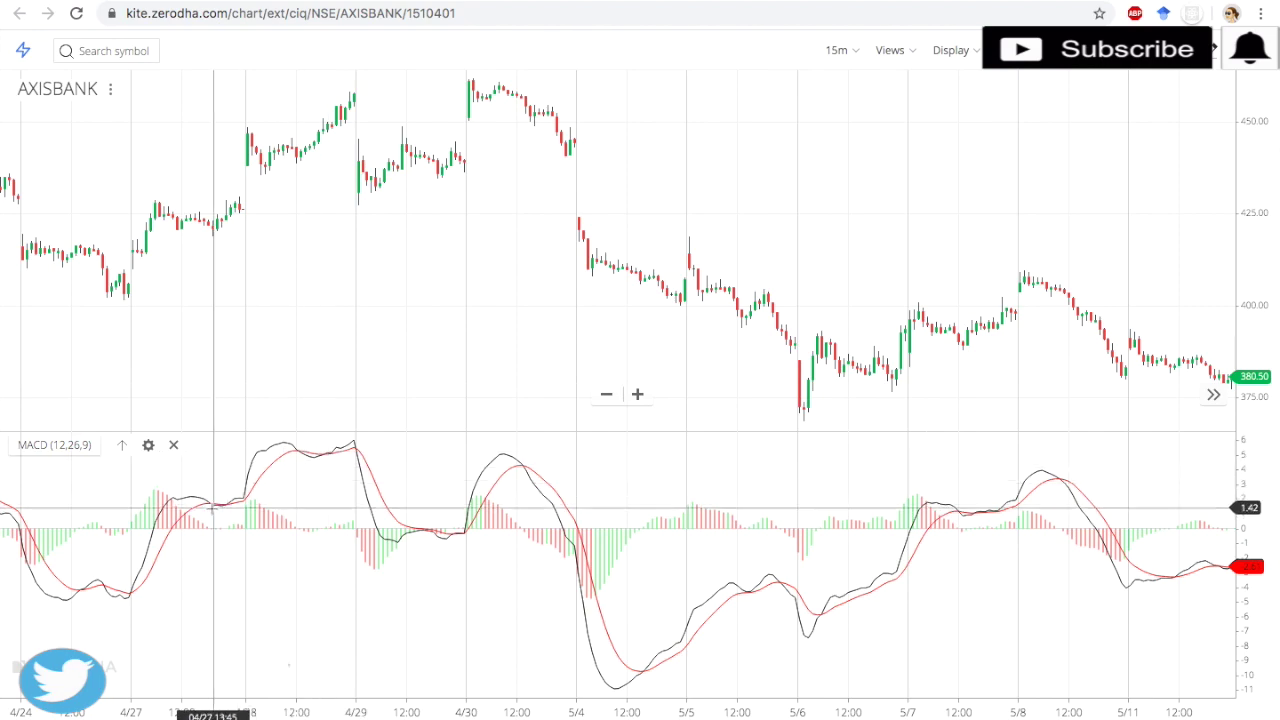
mouse_move(222, 506)
left_mouse_down()
mouse_move(503, 508)
mouse_move(415, 560)
mouse_move(643, 558)
left_mouse_up()
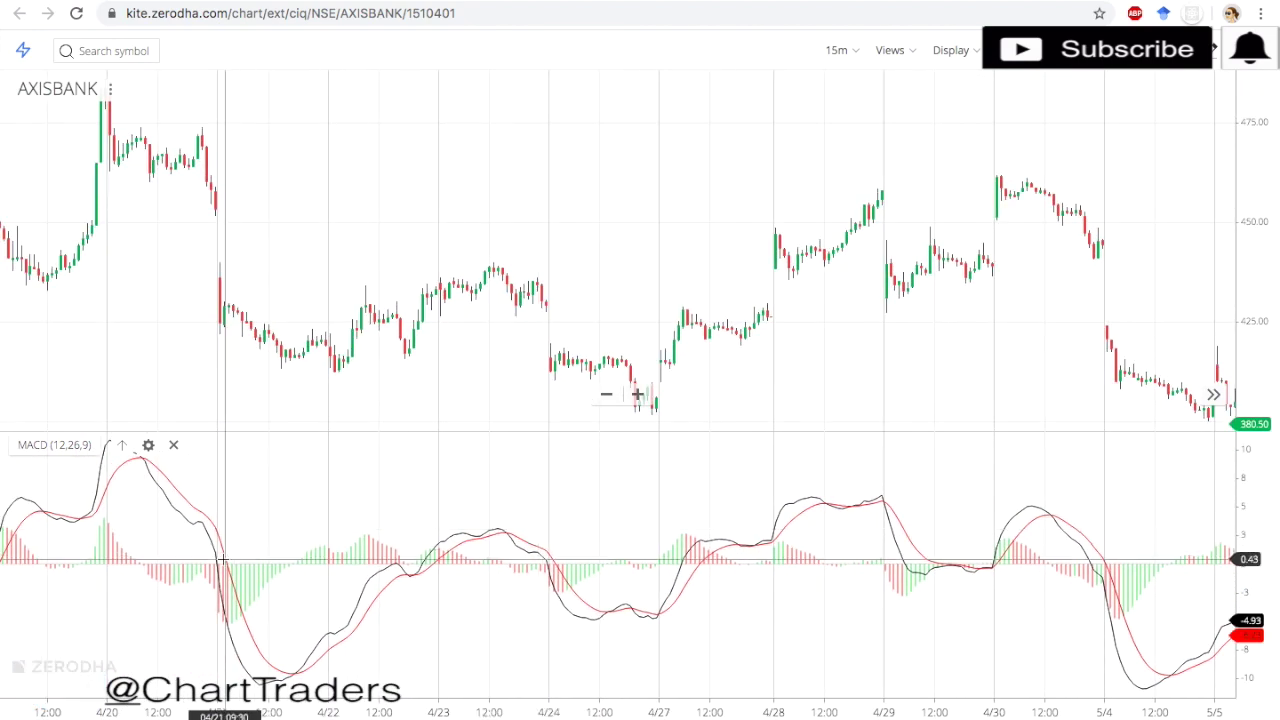
left_click_drag(365, 545, 450, 545)
mouse_move(324, 545)
left_mouse_down()
mouse_move(439, 545)
mouse_move(386, 531)
left_mouse_up()
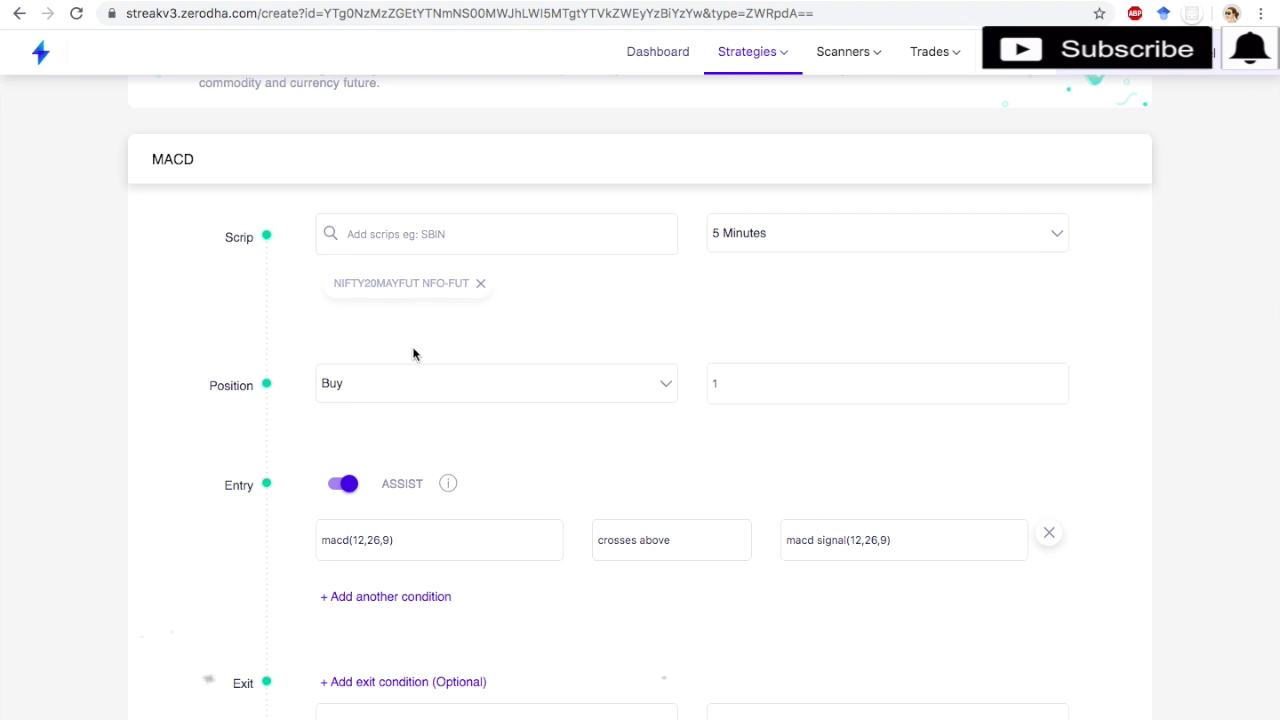
Review the MACD strategy's settings and apply fast period 12, slow period 26, signal period 9 and offset 0 to the entry condition's MACD indicator
scroll(413, 354, "down", 2)
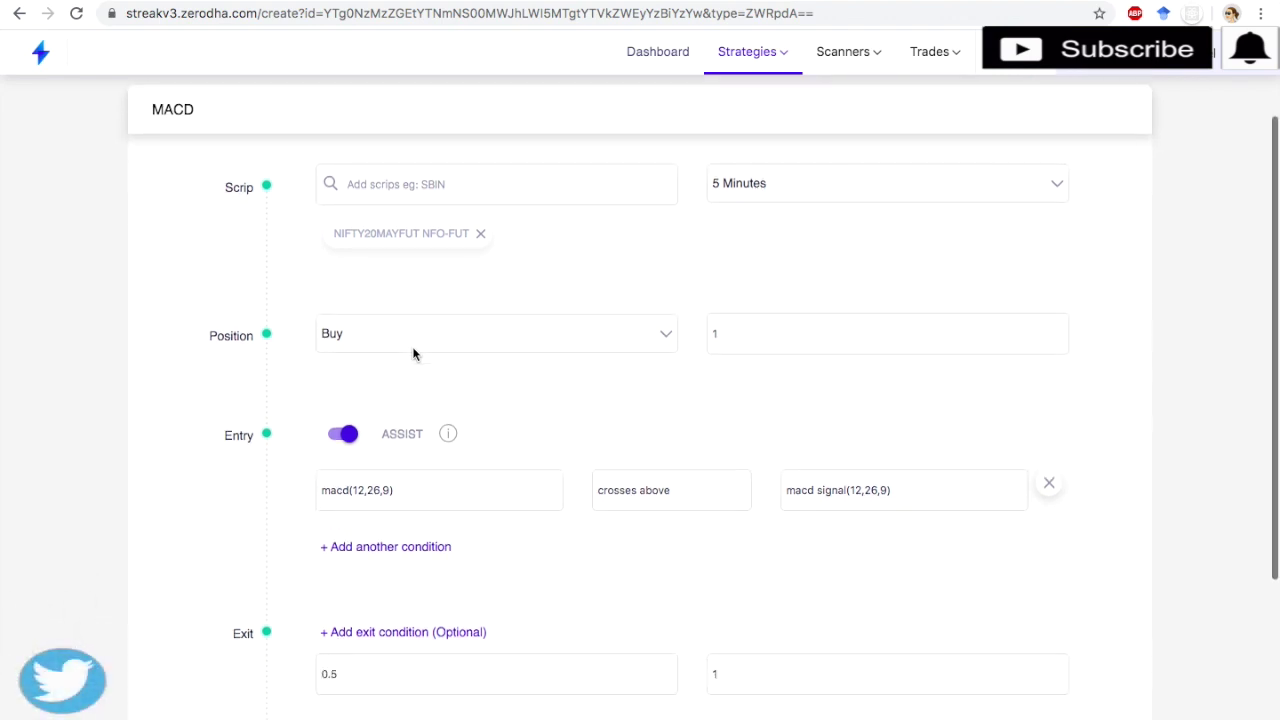
scroll(414, 354, "up", 1)
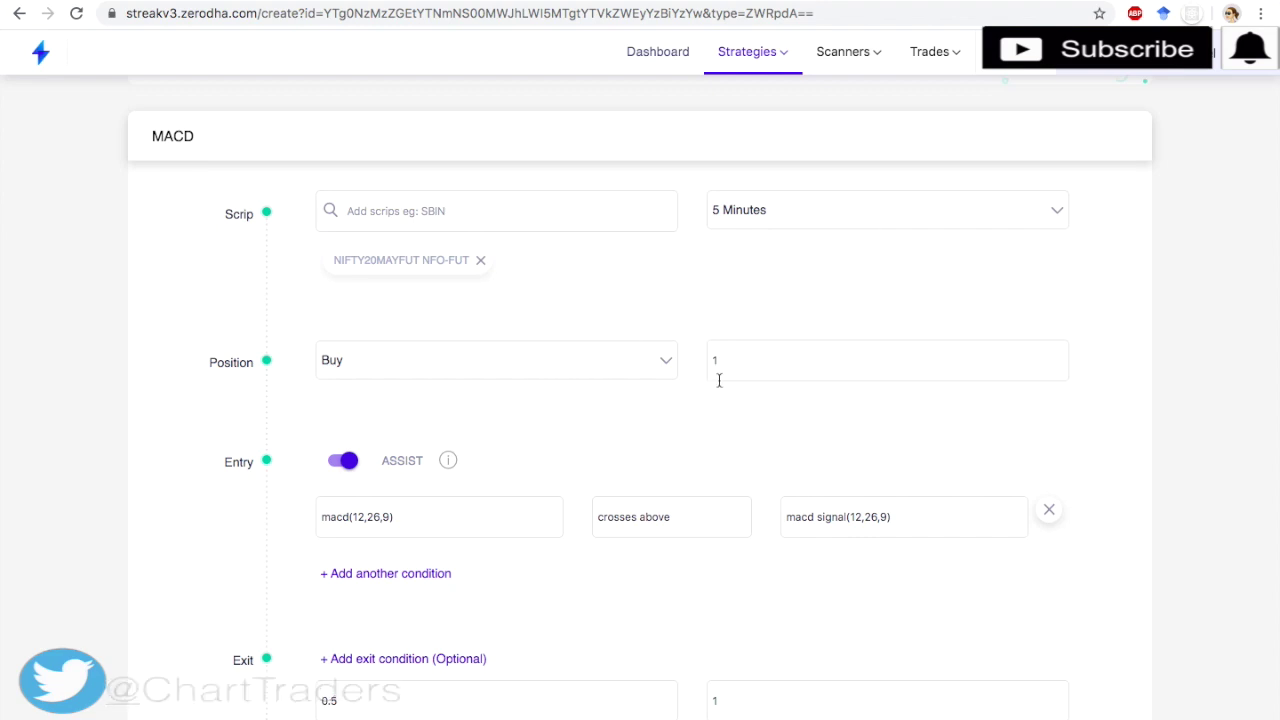
scroll(718, 380, "down", 2)
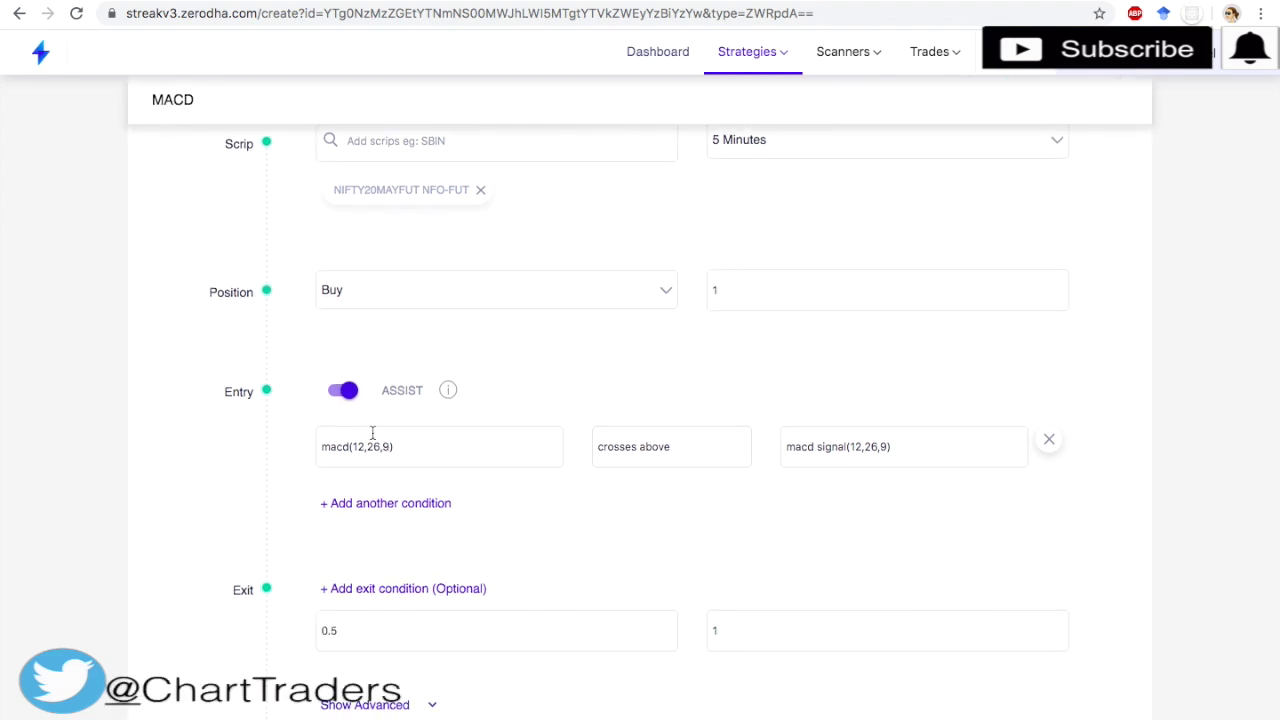
scroll(420, 516, "down", 2)
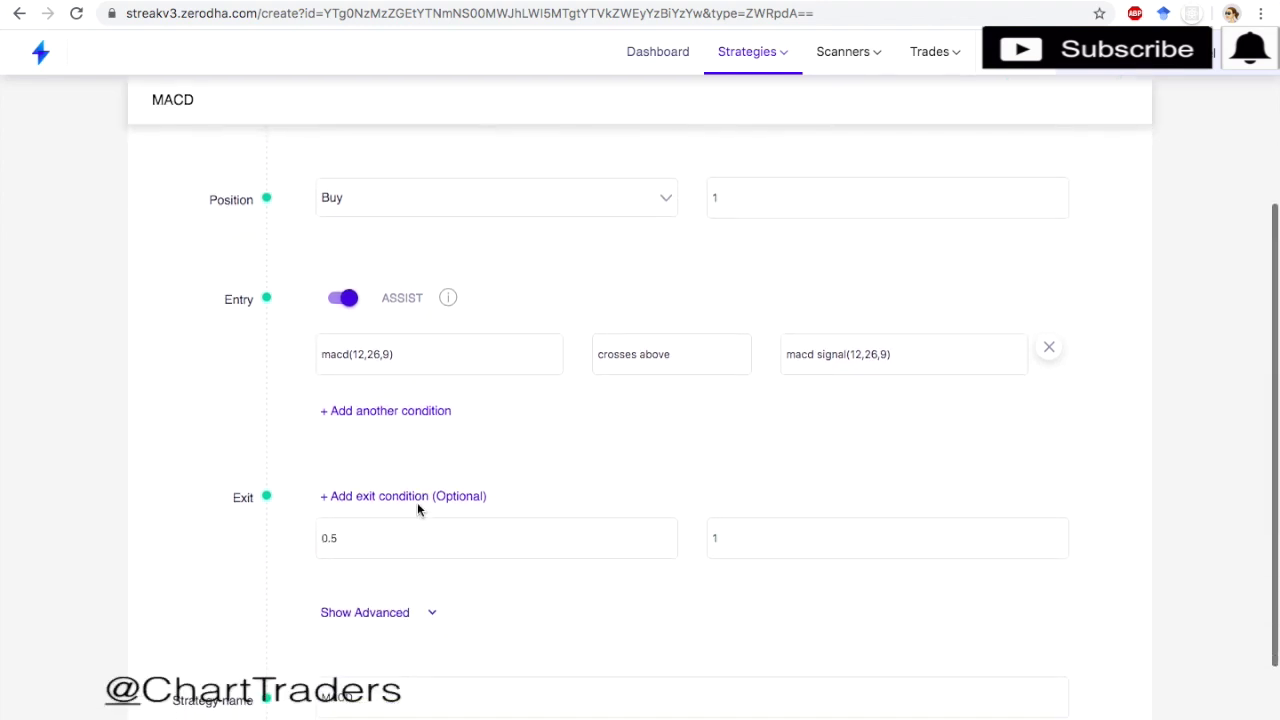
left_click(392, 363)
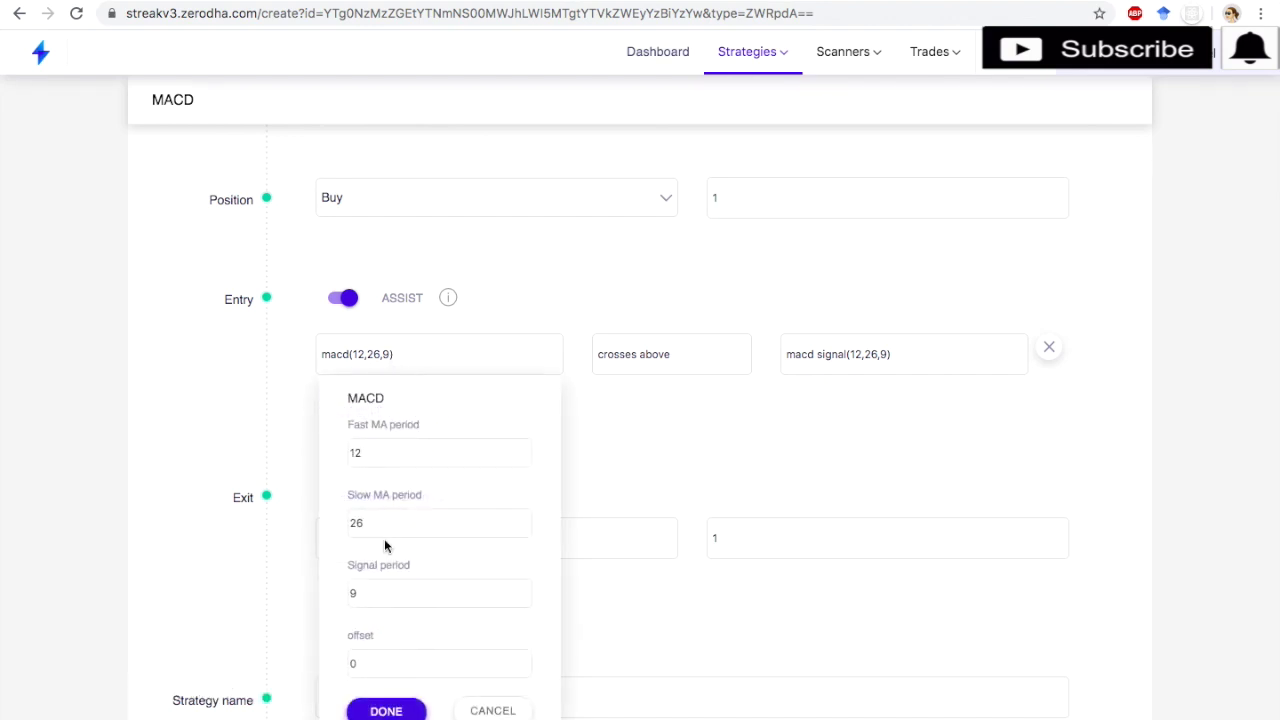
left_click(386, 710)
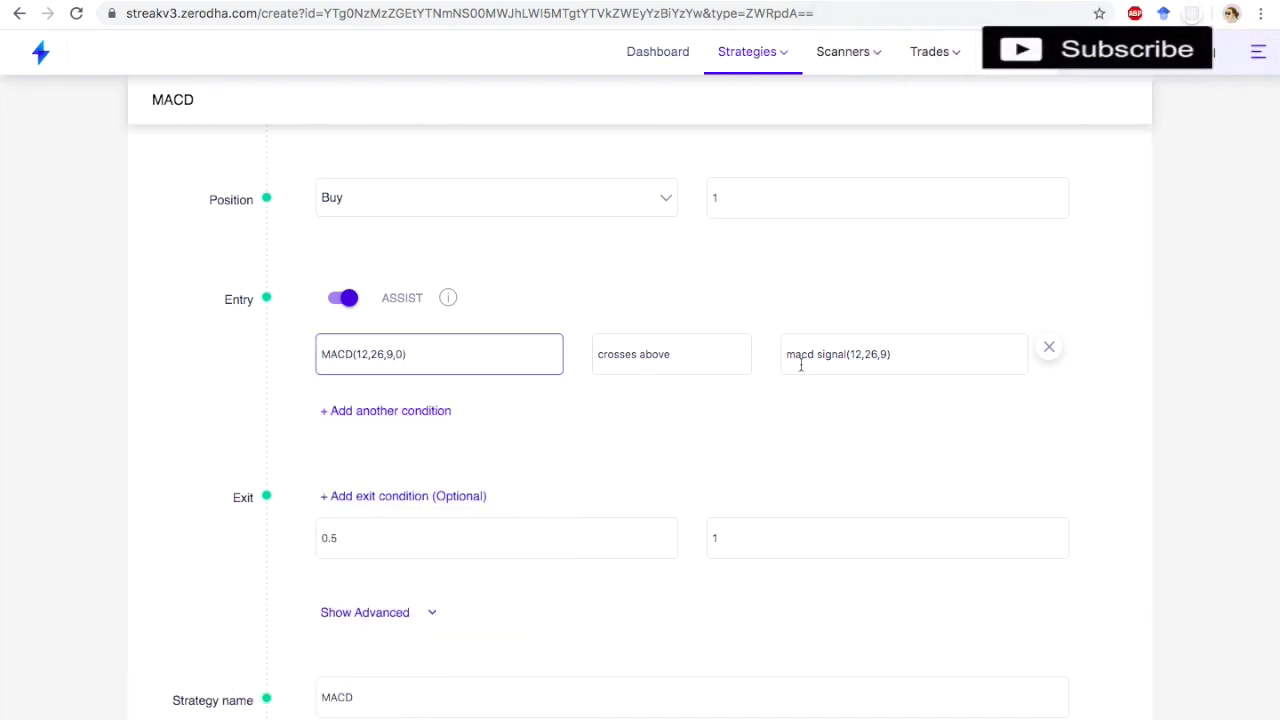
Check the strategy's exit and advanced settings, then save the MACD strategy and run its backtest
scroll(836, 364, "down", 3)
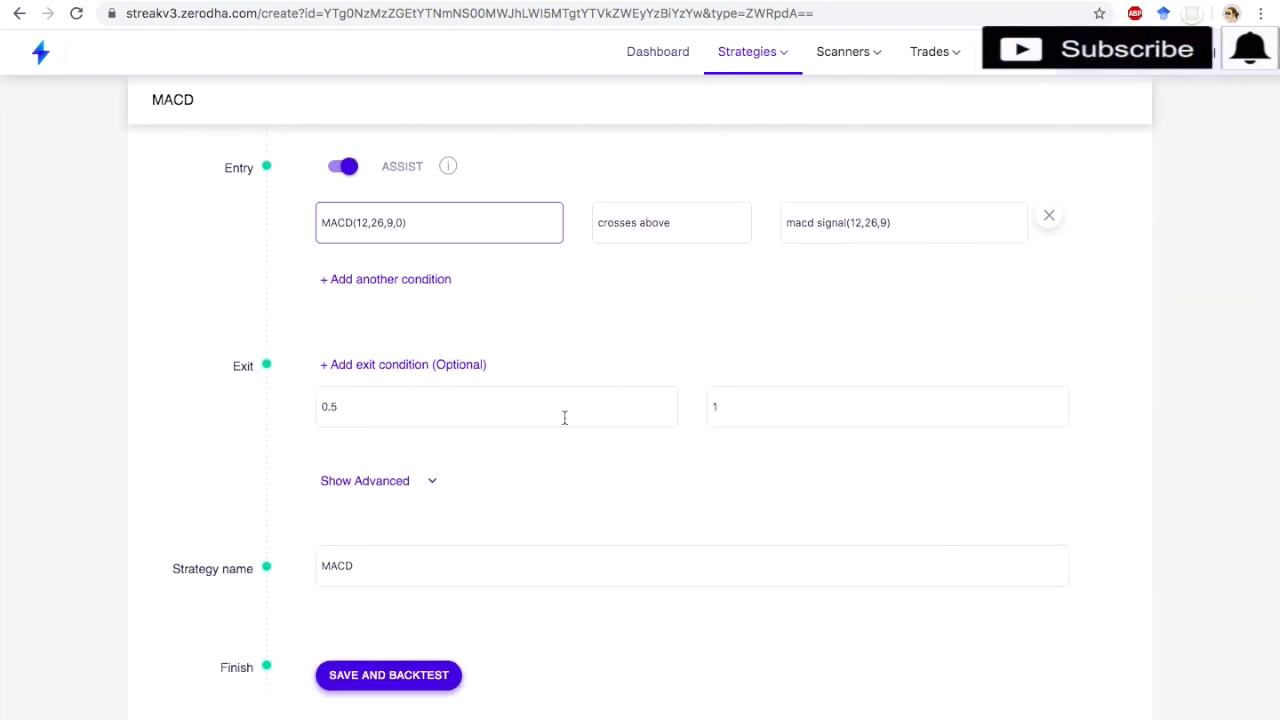
left_click(418, 470)
scroll(413, 475, "down", 1)
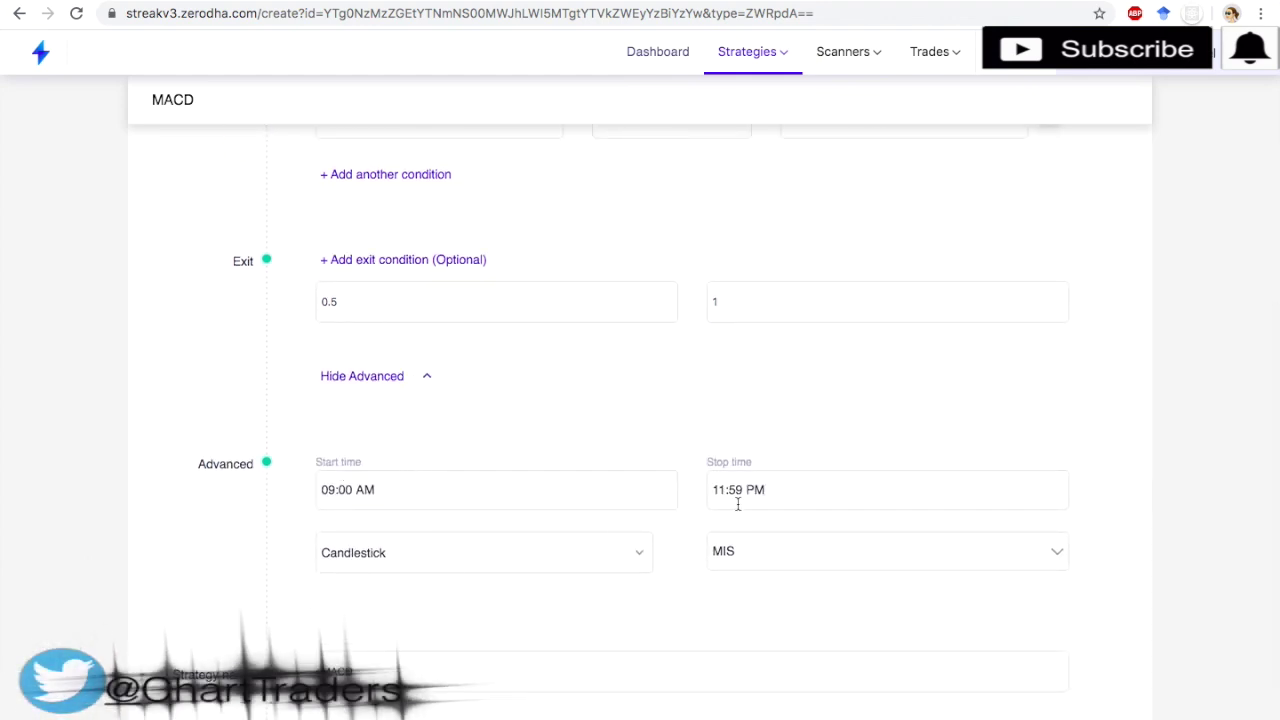
scroll(669, 577, "down", 3)
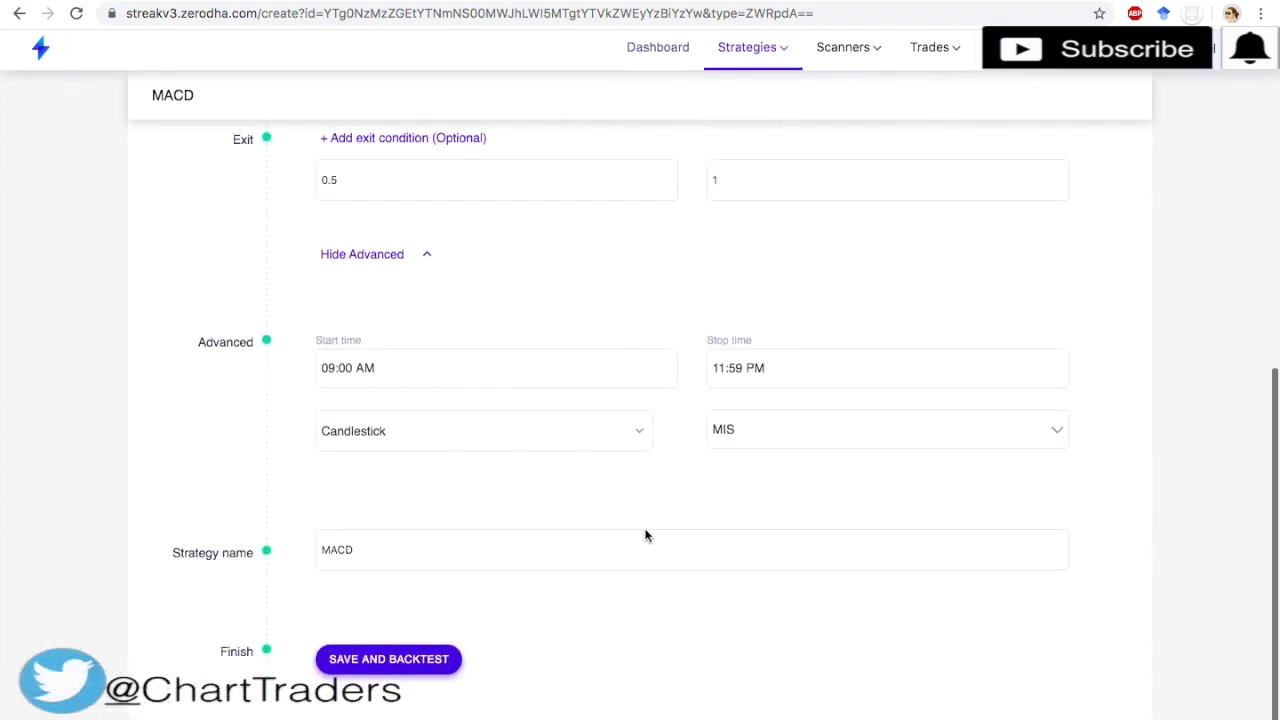
left_click(403, 664)
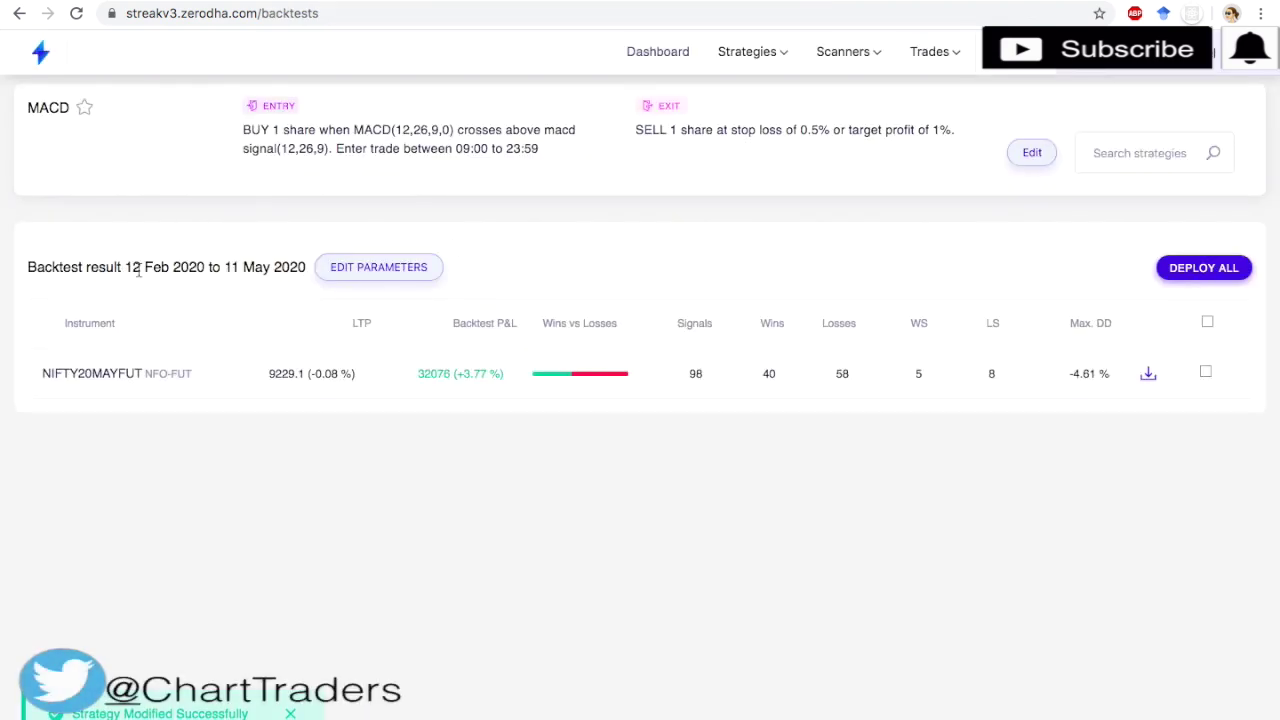
Expand the NIFTY20MAYFUT backtest result and include brokerage in its profit and loss
left_click(452, 380)
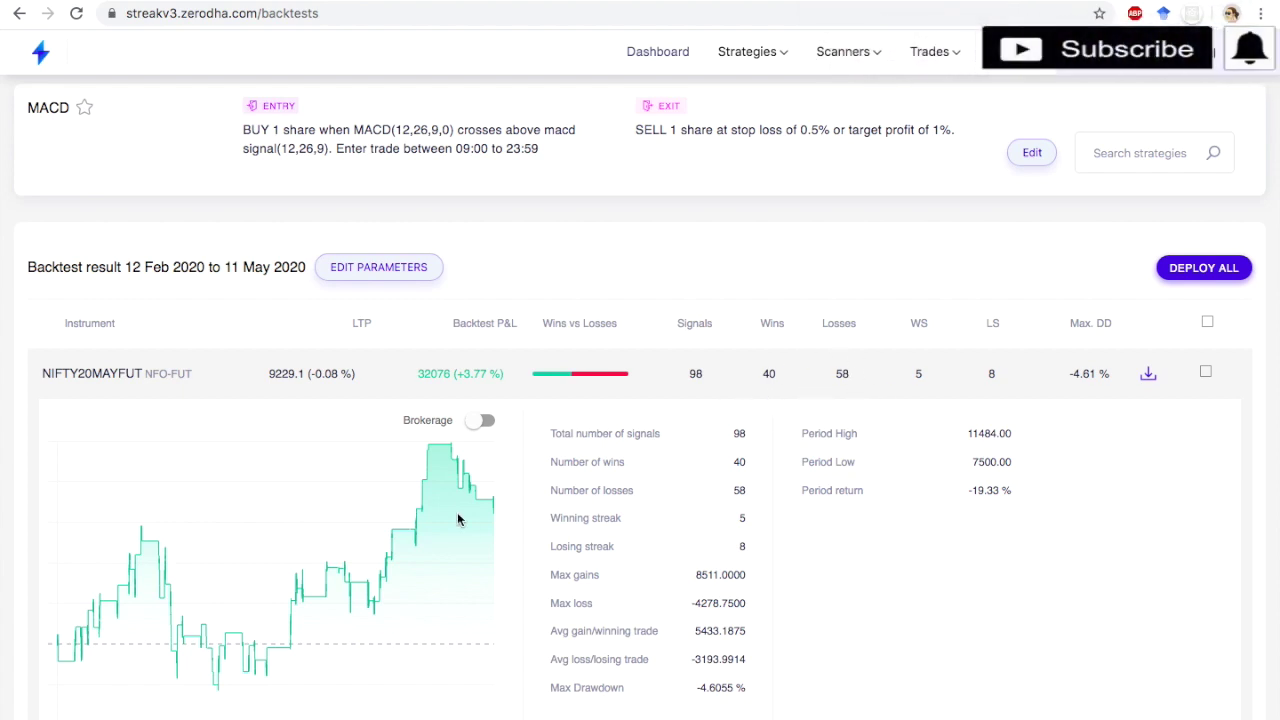
left_click(482, 421)
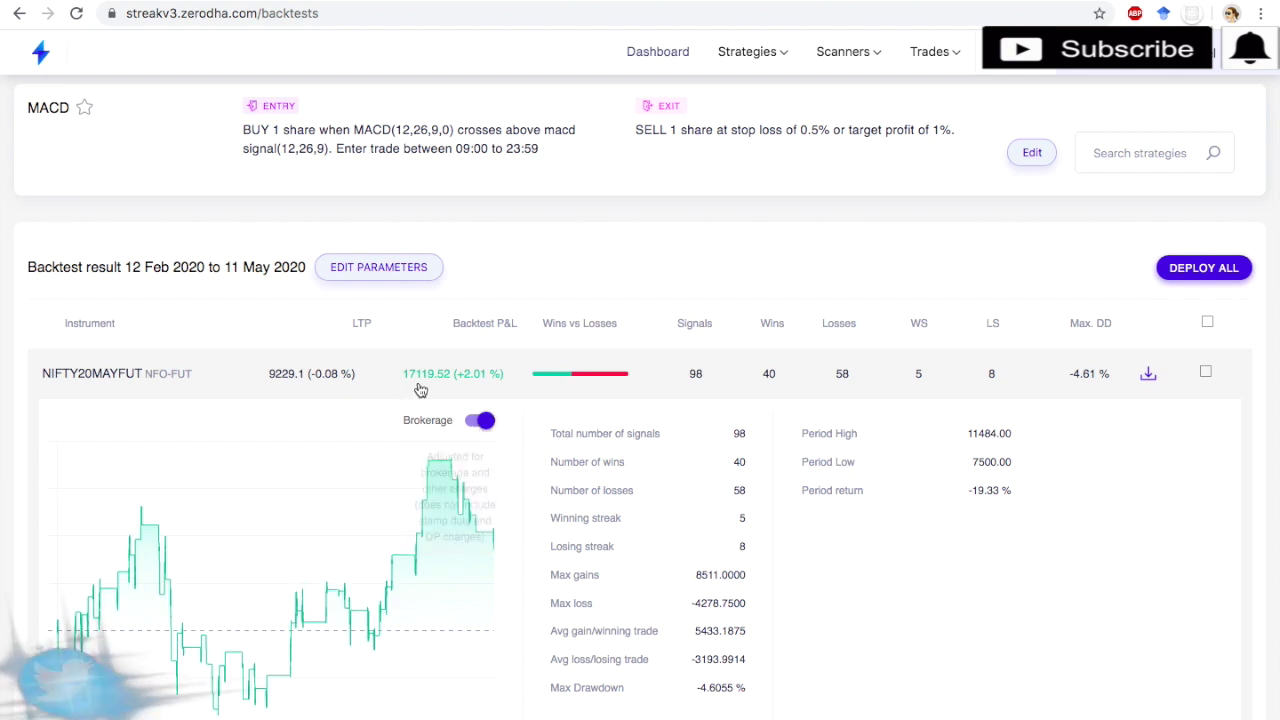
Examine the profit curve and trade statistics of the NIFTY20MAYFUT backtest, and expand its transaction details to read the individual trades
scroll(420, 395, "down", 1)
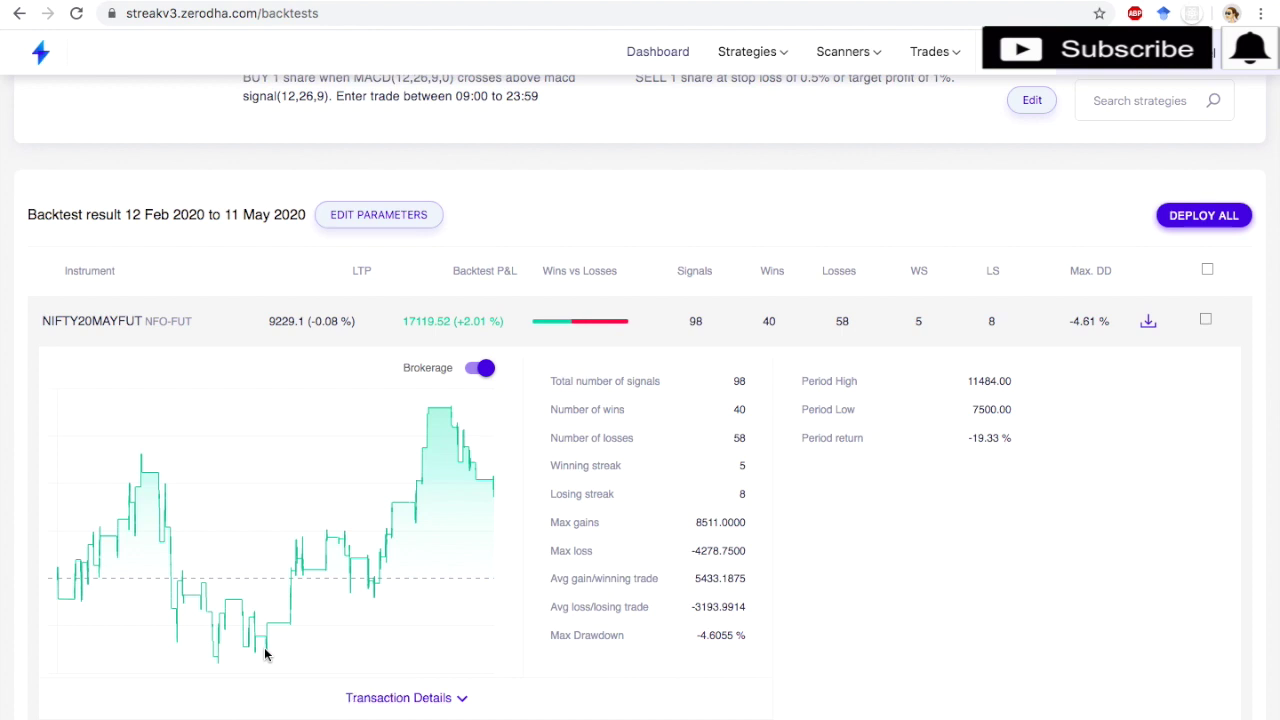
mouse_move(267, 654)
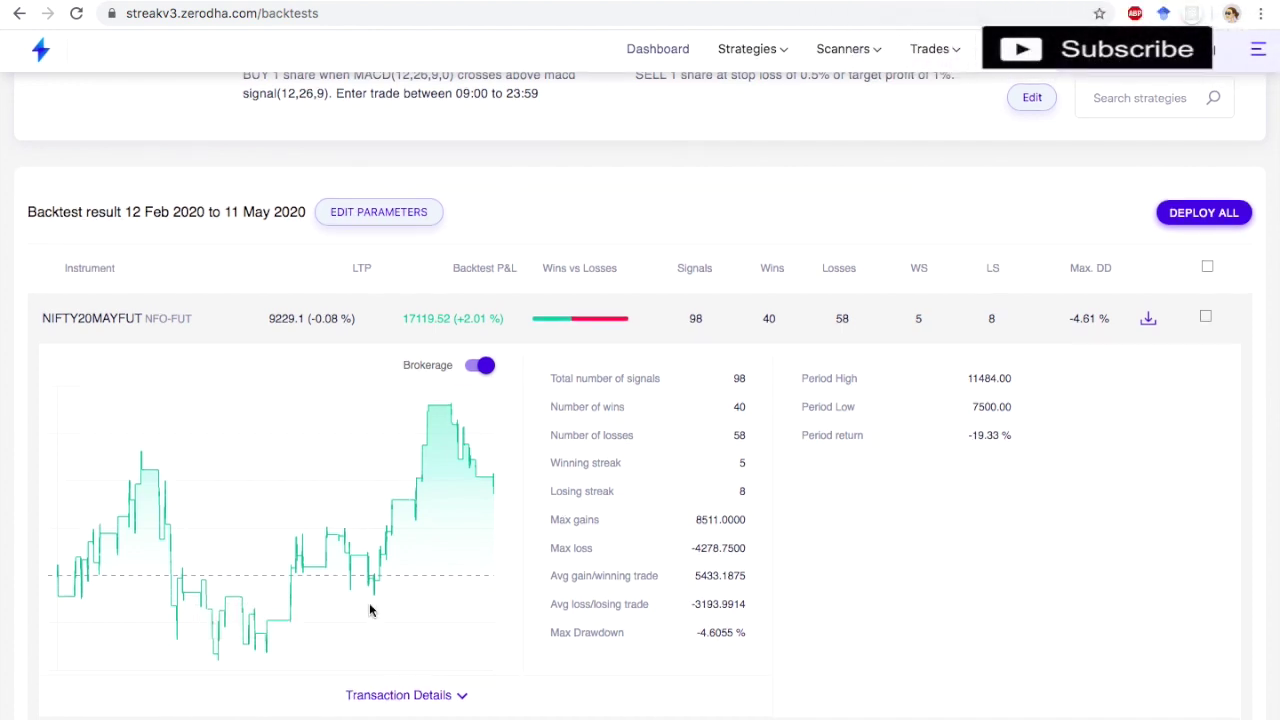
scroll(369, 610, "up", 1)
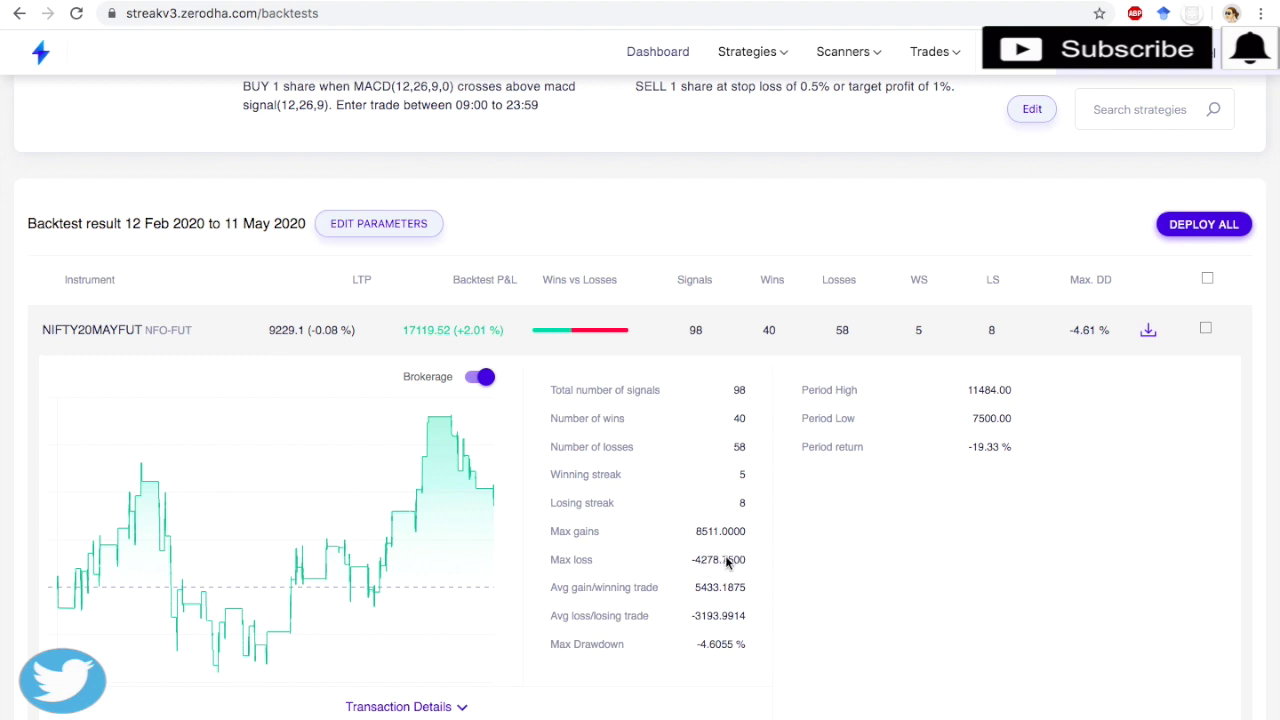
scroll(729, 558, "down", 1)
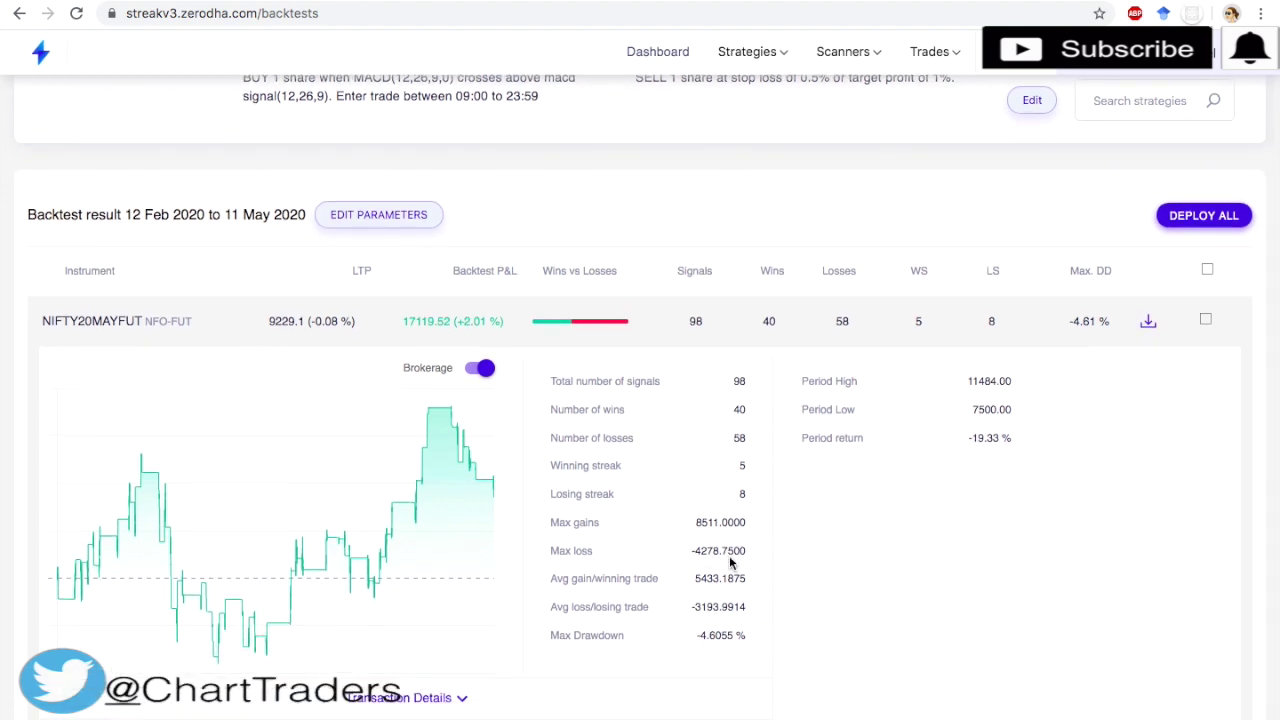
scroll(729, 556, "up", 1)
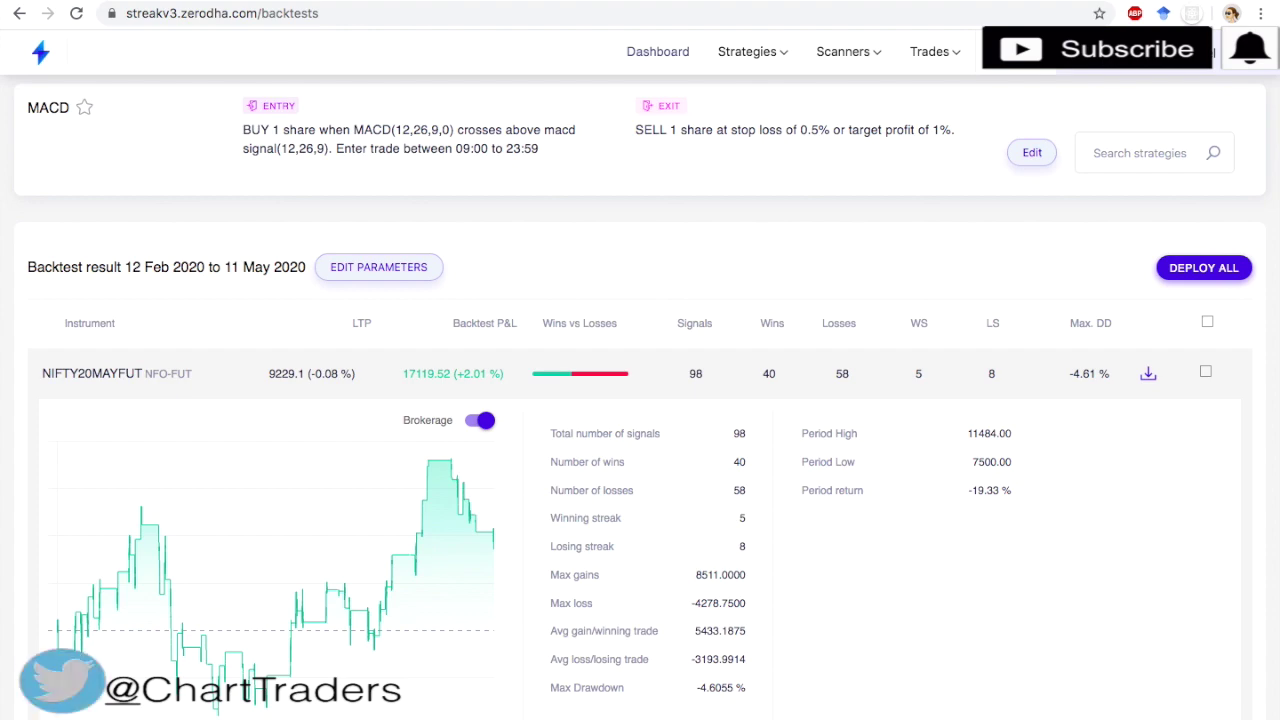
scroll(583, 598, "down", 5)
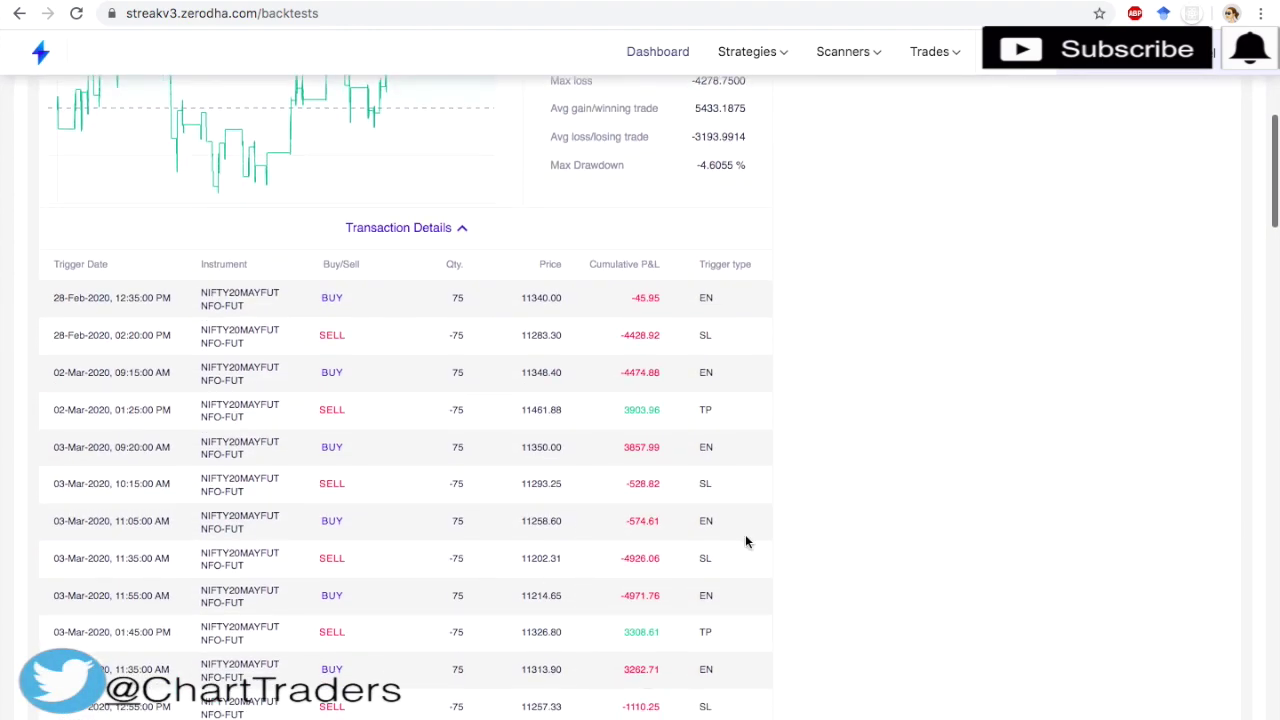
scroll(646, 414, "down", 4)
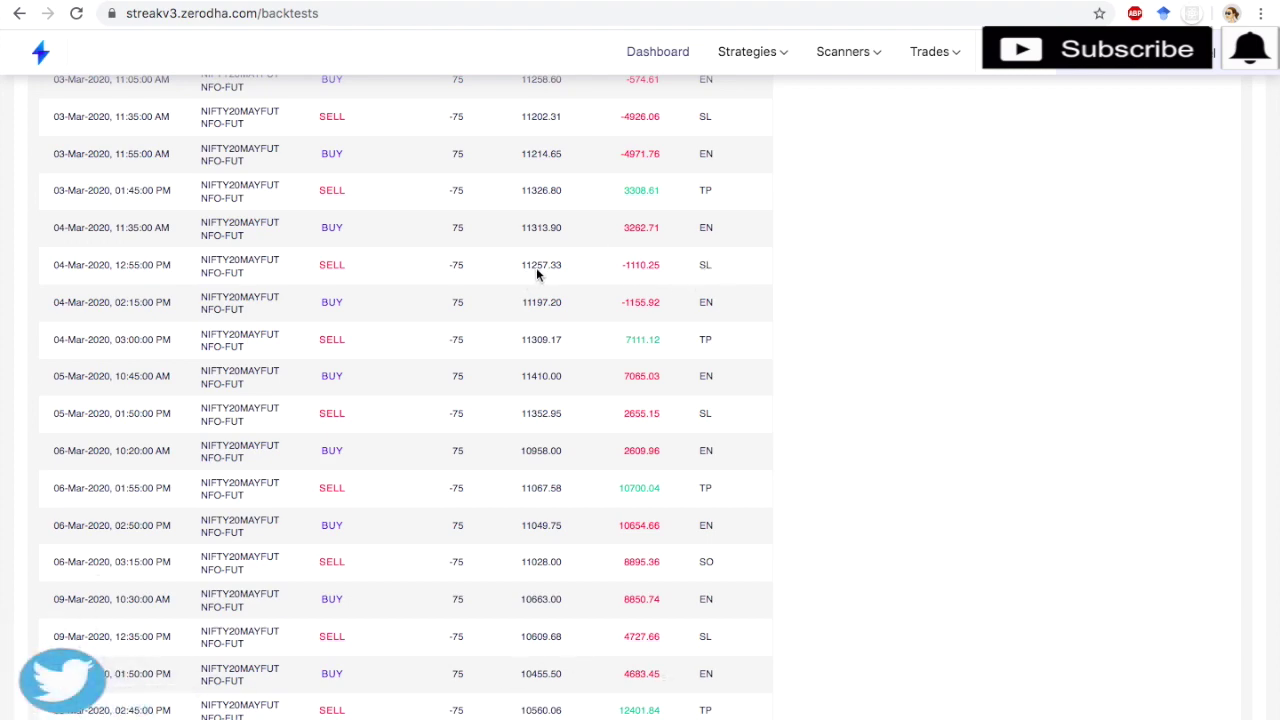
scroll(551, 278, "up", 15)
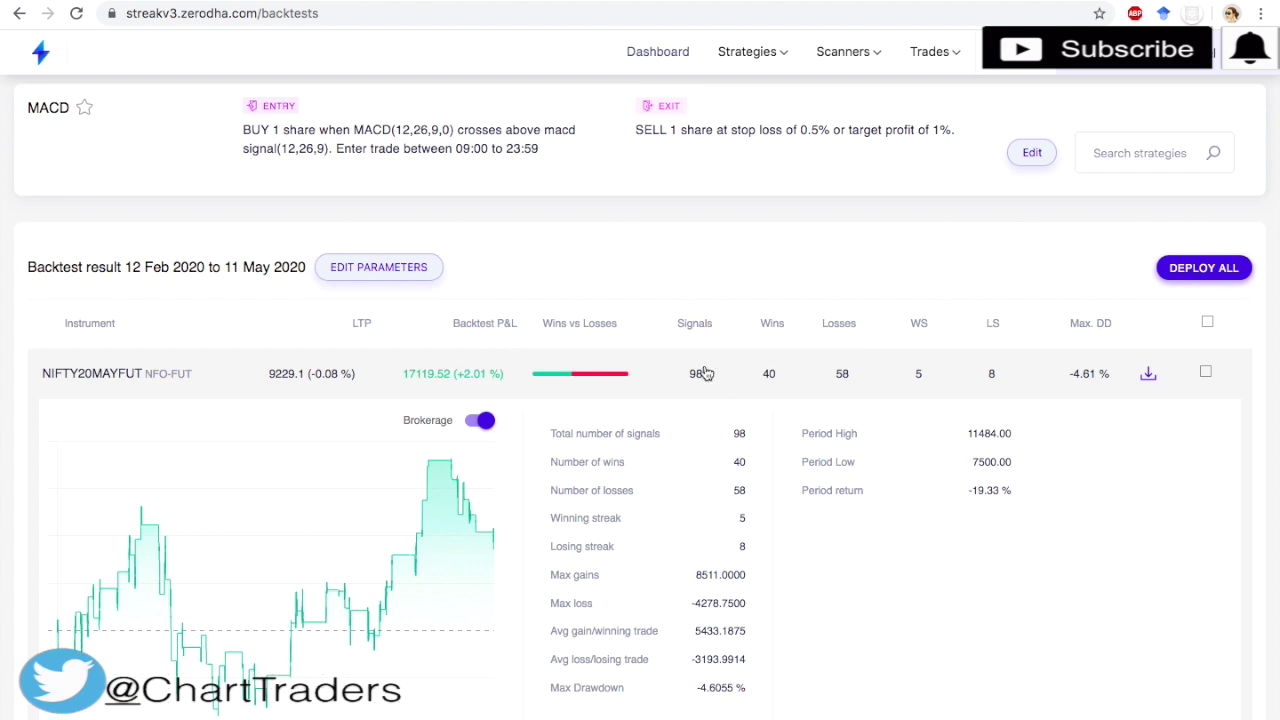
scroll(563, 449, "down", 4)
scroll(677, 358, "up", 3)
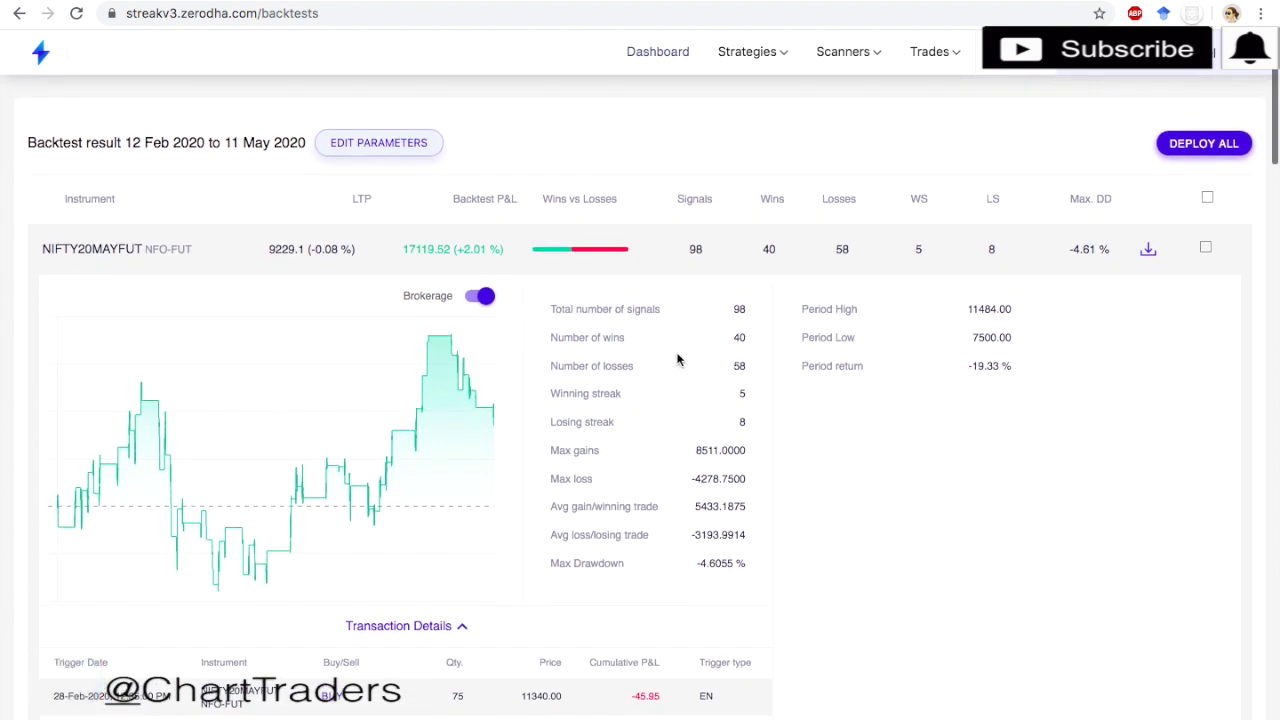
scroll(793, 195, "up", 1)
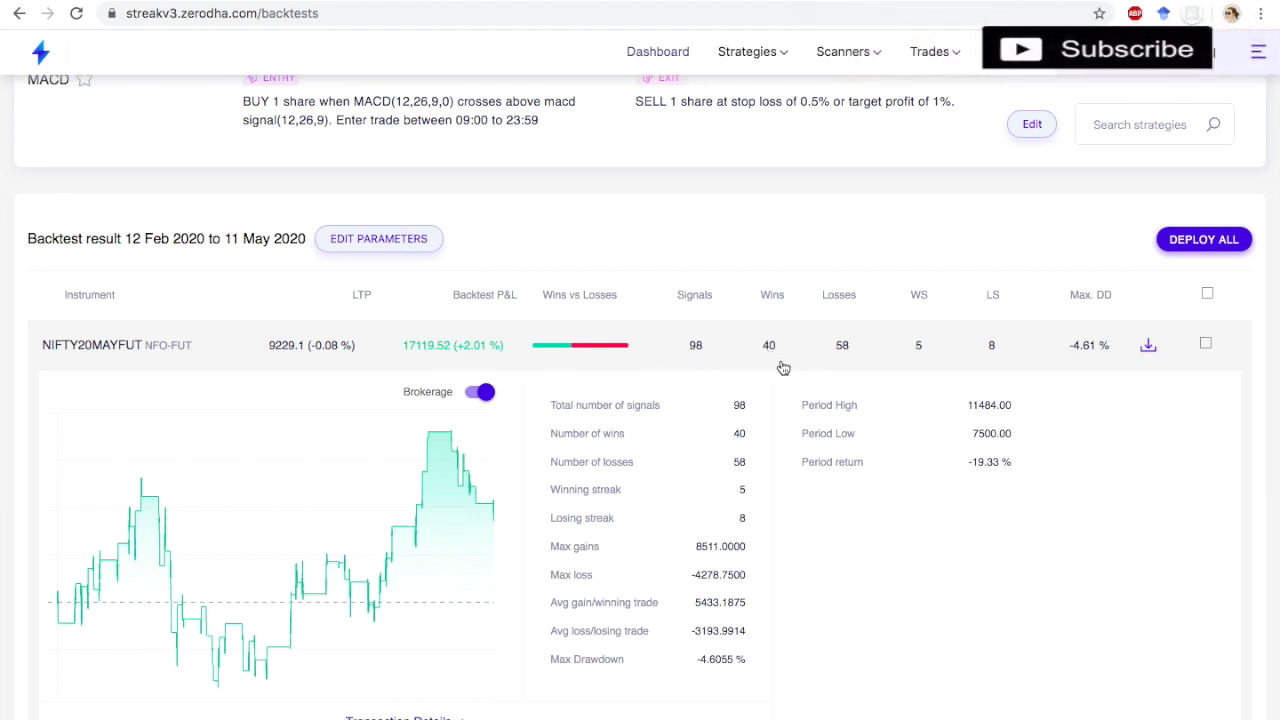
scroll(780, 366, "up", 1)
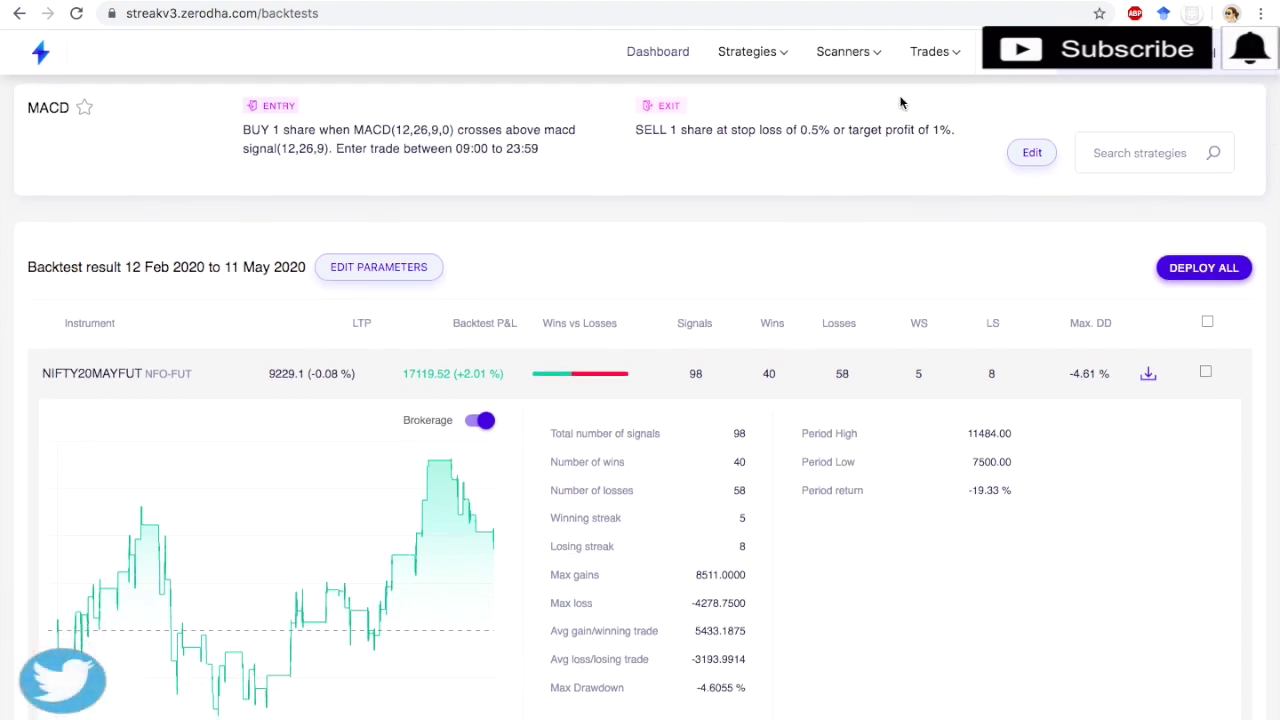
Edit the MACD strategy and add the exit condition macd(12,26,9) crosses below macd signal(12,26,9)
left_click(1030, 153)
scroll(599, 430, "down", 3)
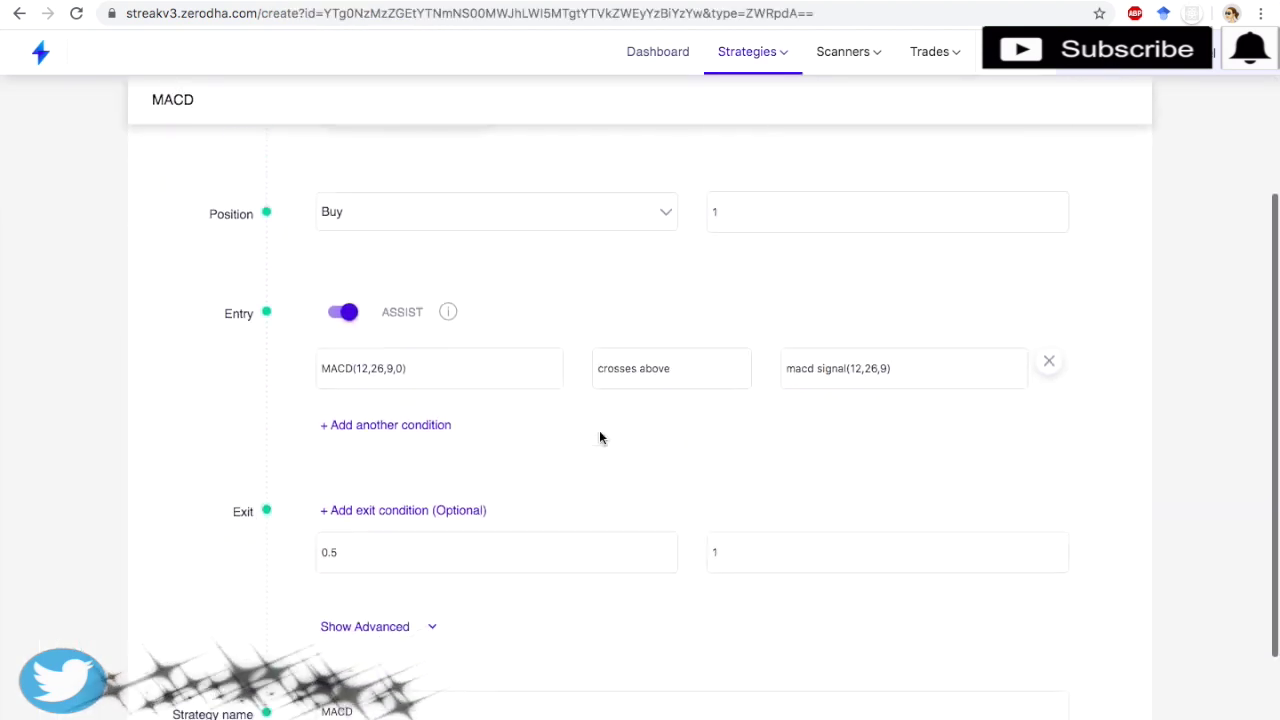
scroll(572, 472, "down", 2)
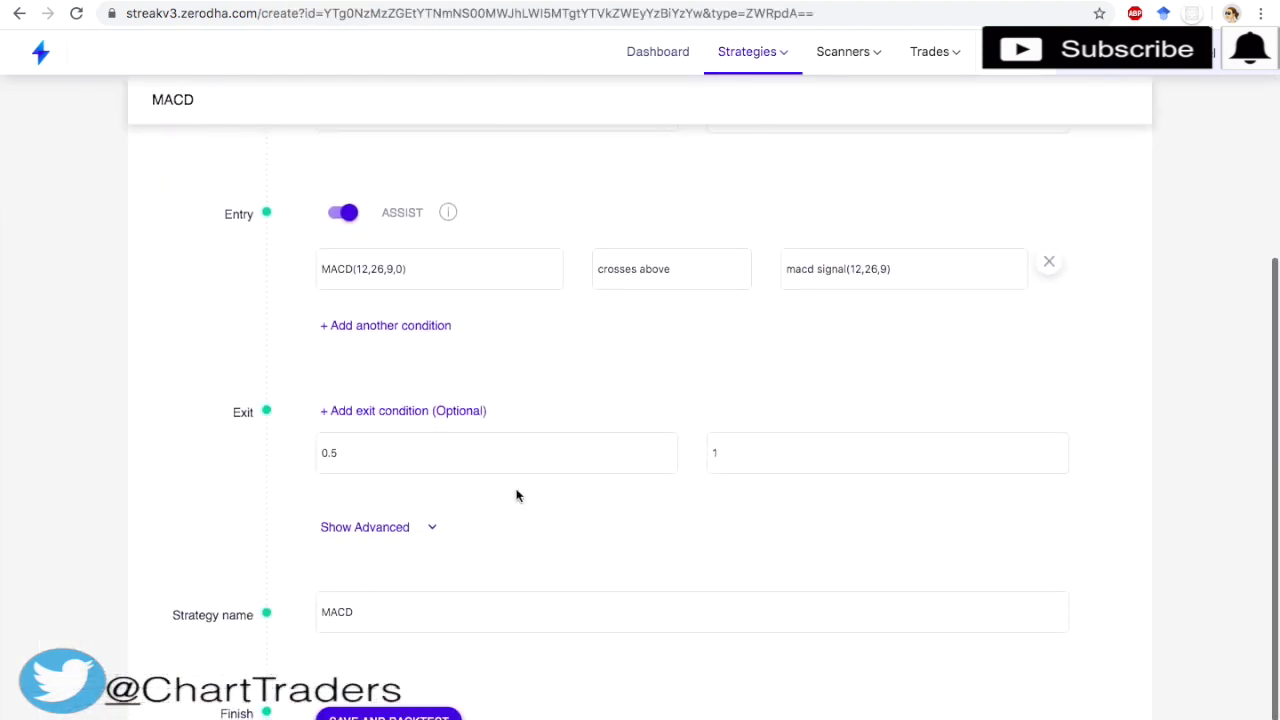
left_click(405, 411)
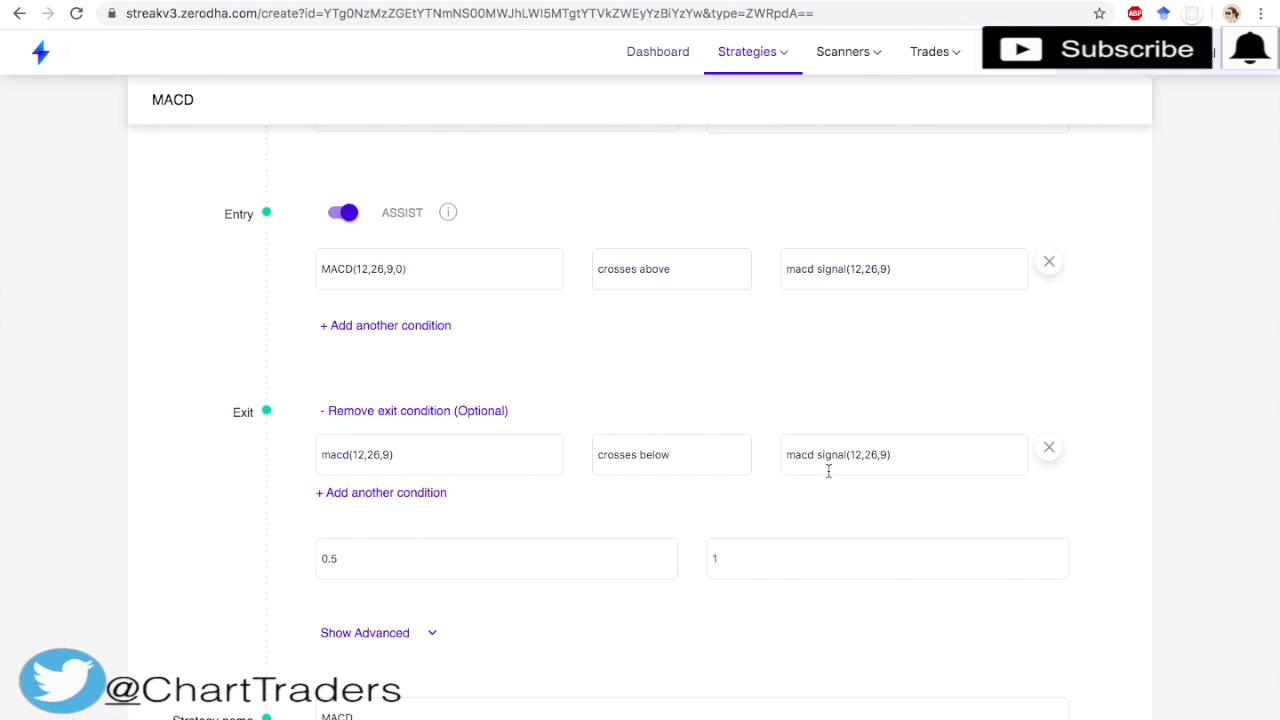
scroll(828, 470, "down", 3)
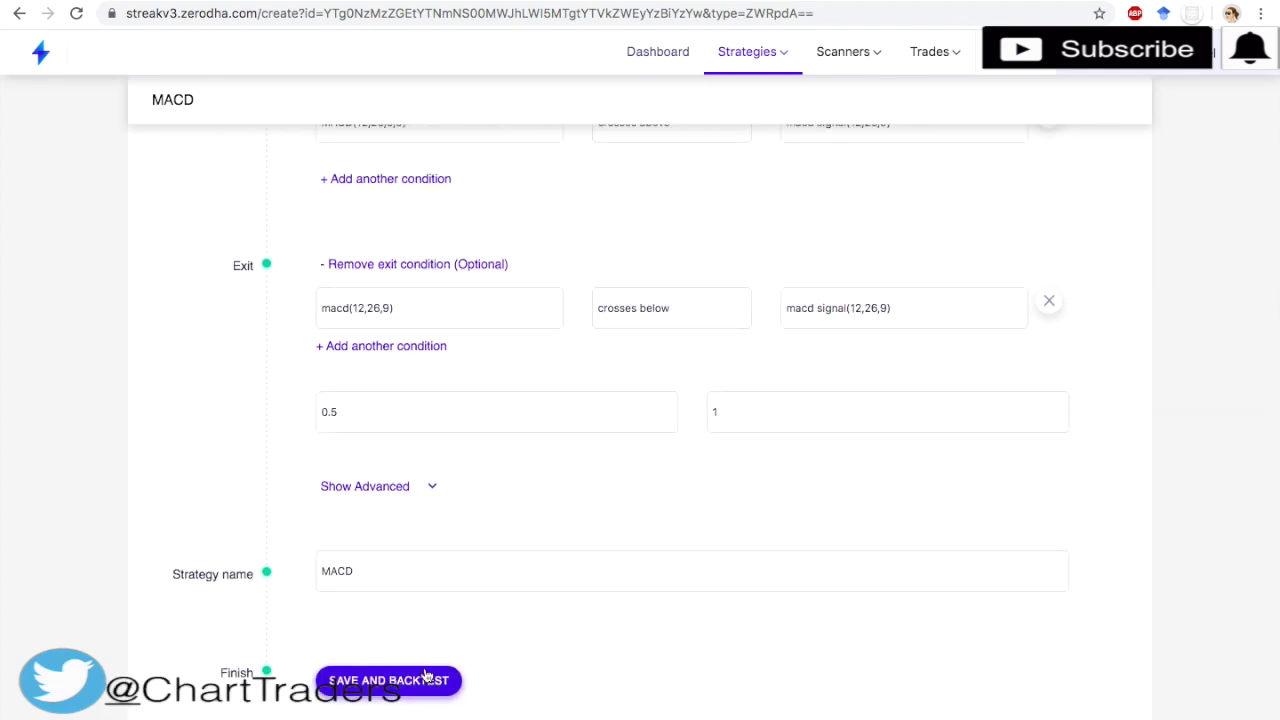
Save and backtest the strategy with the crossover exit, and expand the NIFTY20MAYFUT result with brokerage included
left_click(425, 681)
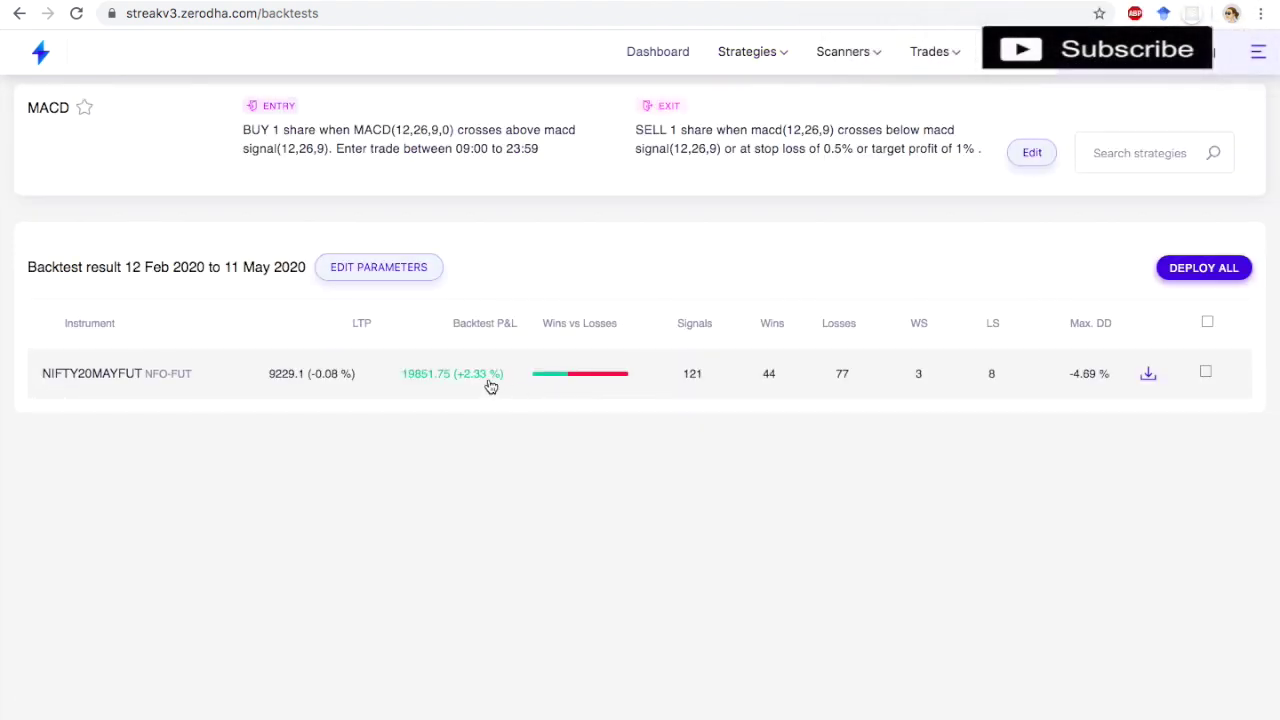
left_click(470, 383)
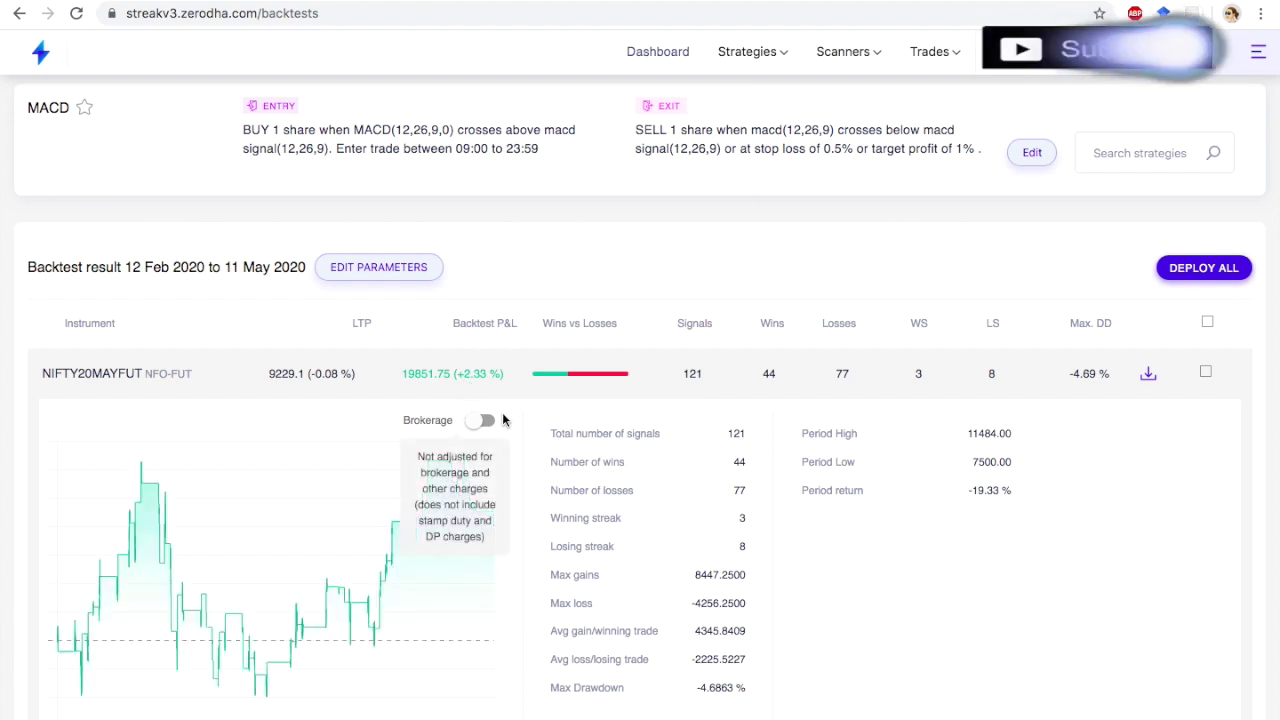
left_click(478, 421)
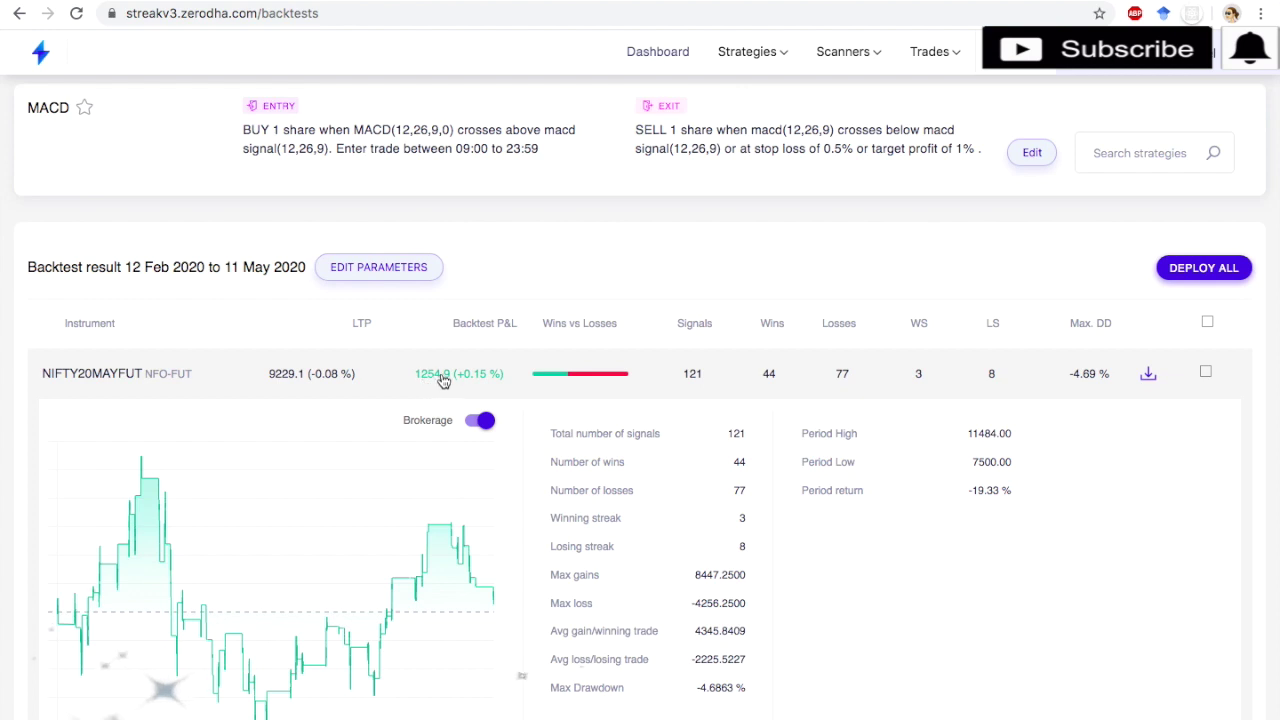
mouse_move(486, 432)
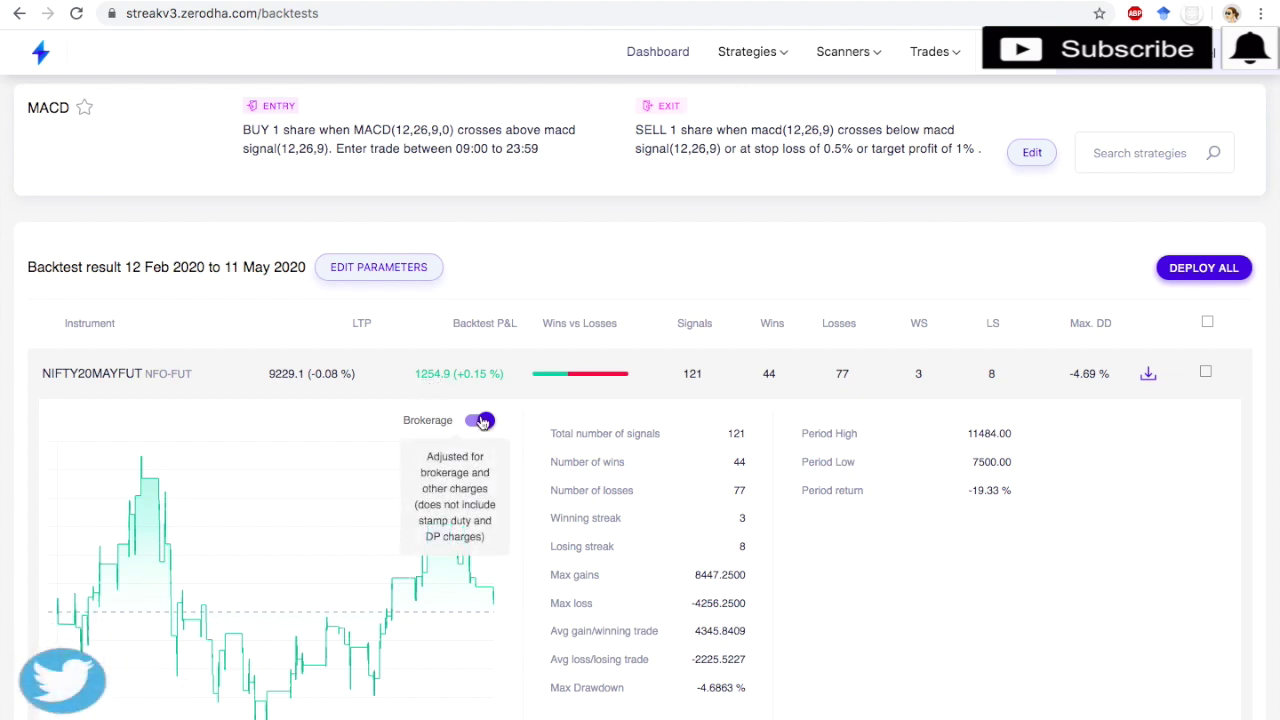
Reopen the MACD strategy for editing and set its exit stop loss to 0.2%
left_click(1031, 154)
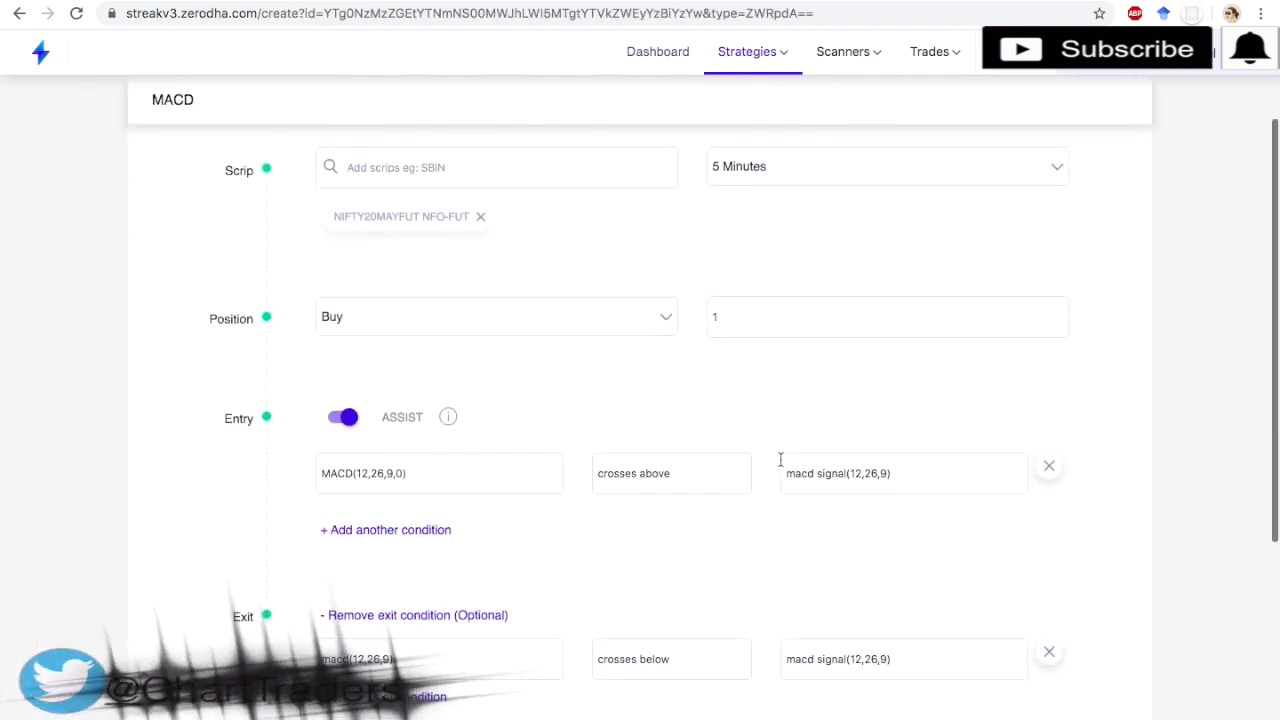
scroll(463, 491, "down", 1)
scroll(420, 611, "down", 1)
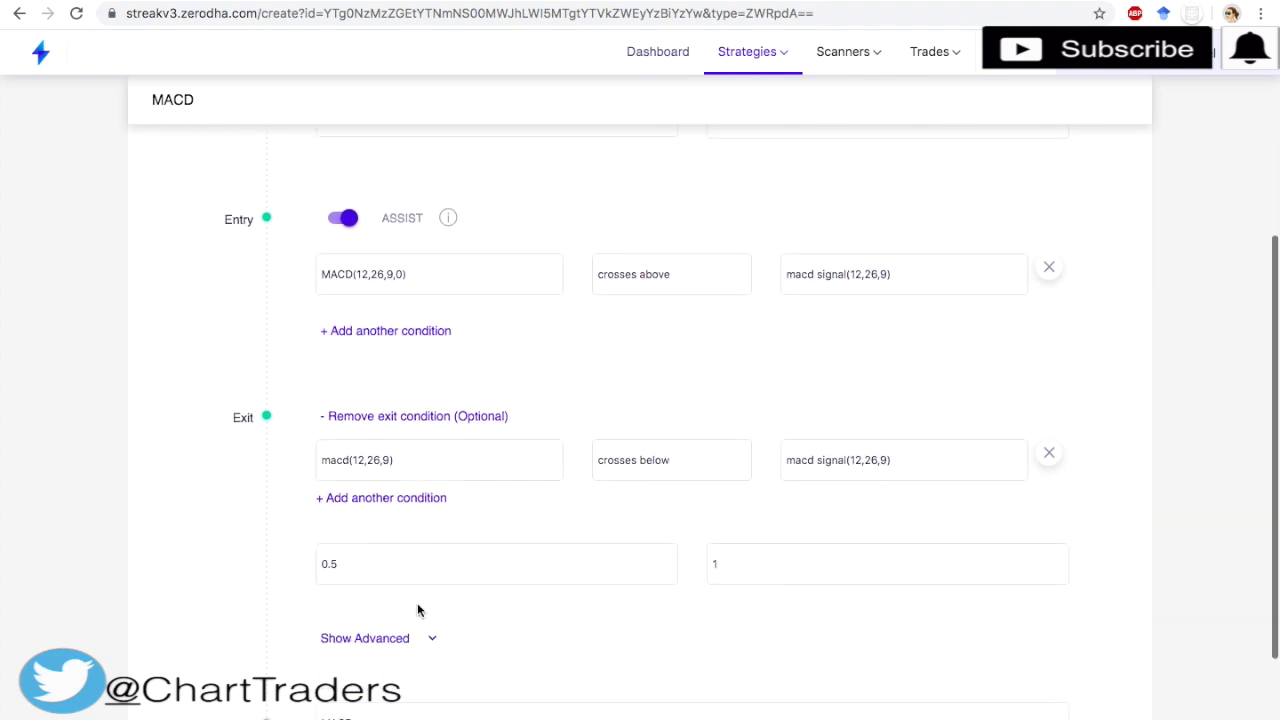
left_click(386, 571)
key("BackSpace")
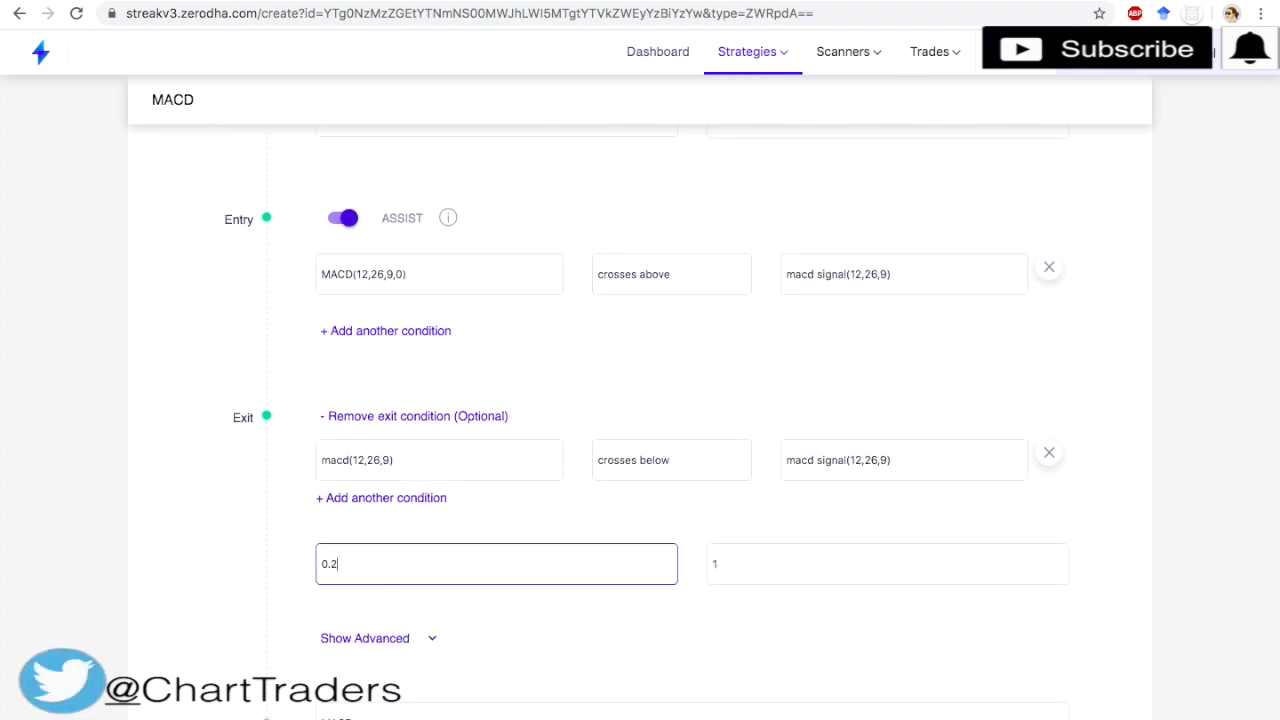
type("2")
scroll(645, 564, "down", 2)
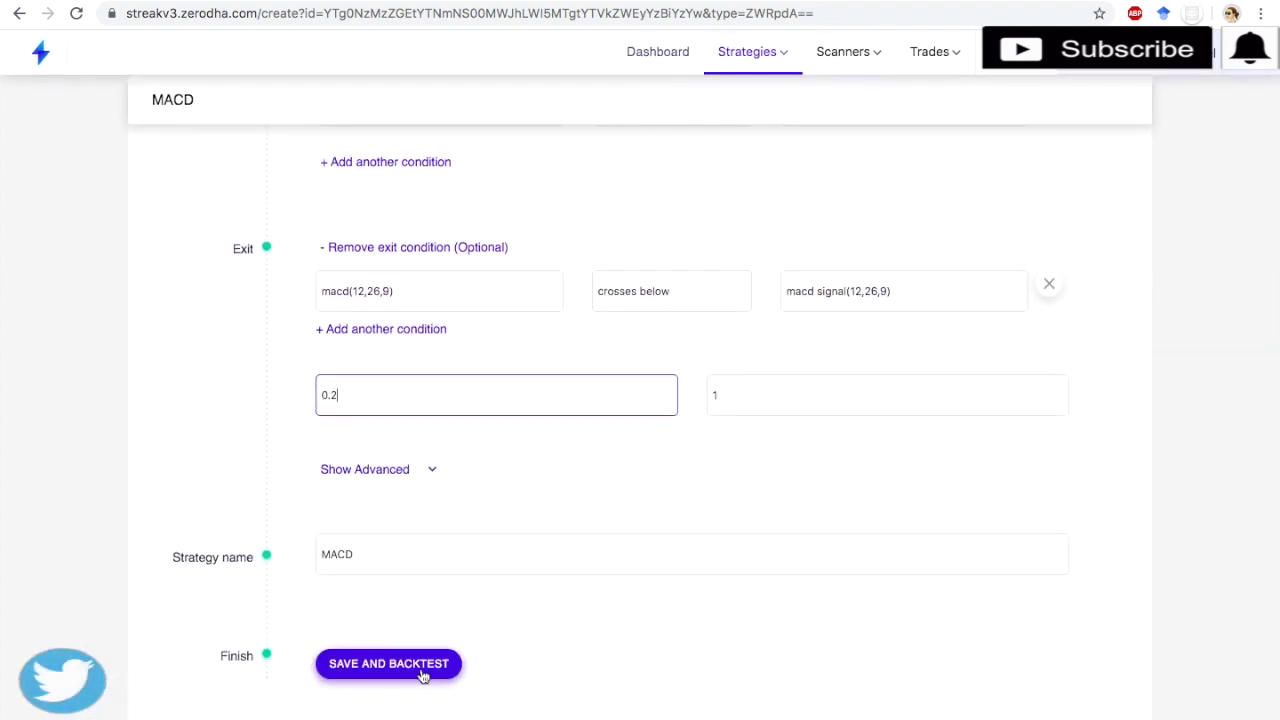
Save and backtest the strategy with the tighter stop loss, and show the expanded NIFTY20MAYFUT result with brokerage included
left_click(422, 670)
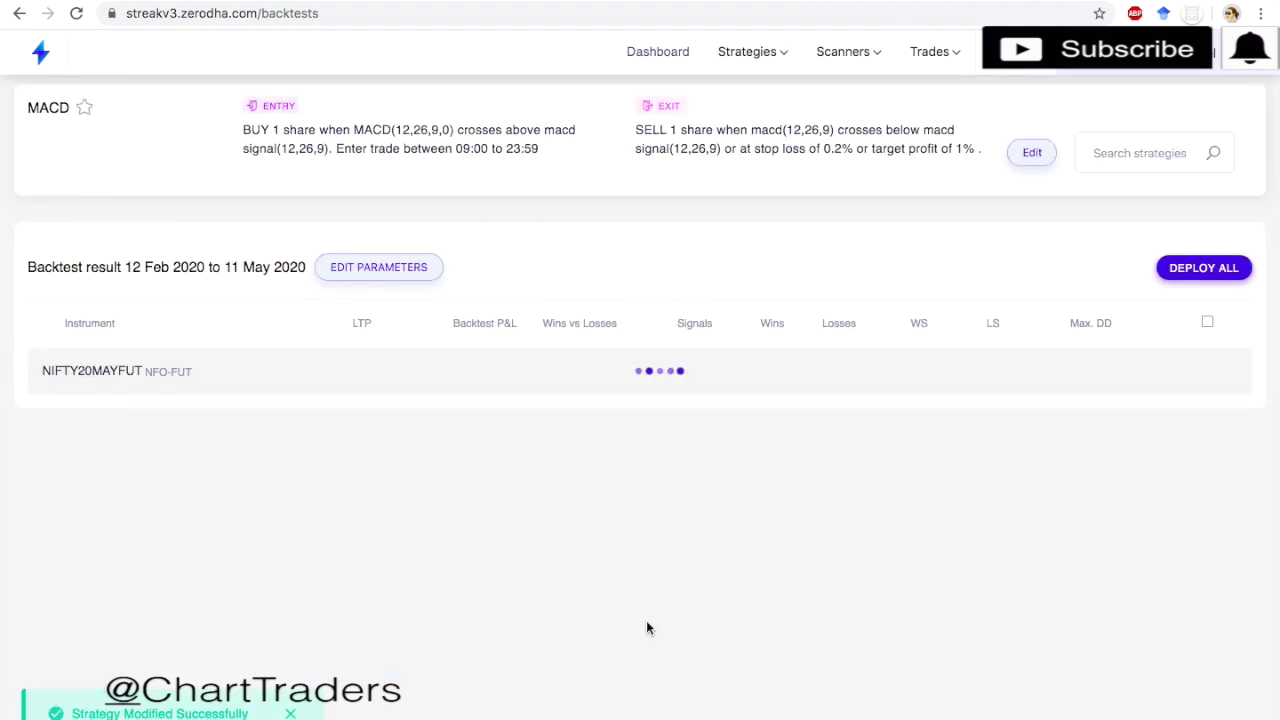
left_click(590, 390)
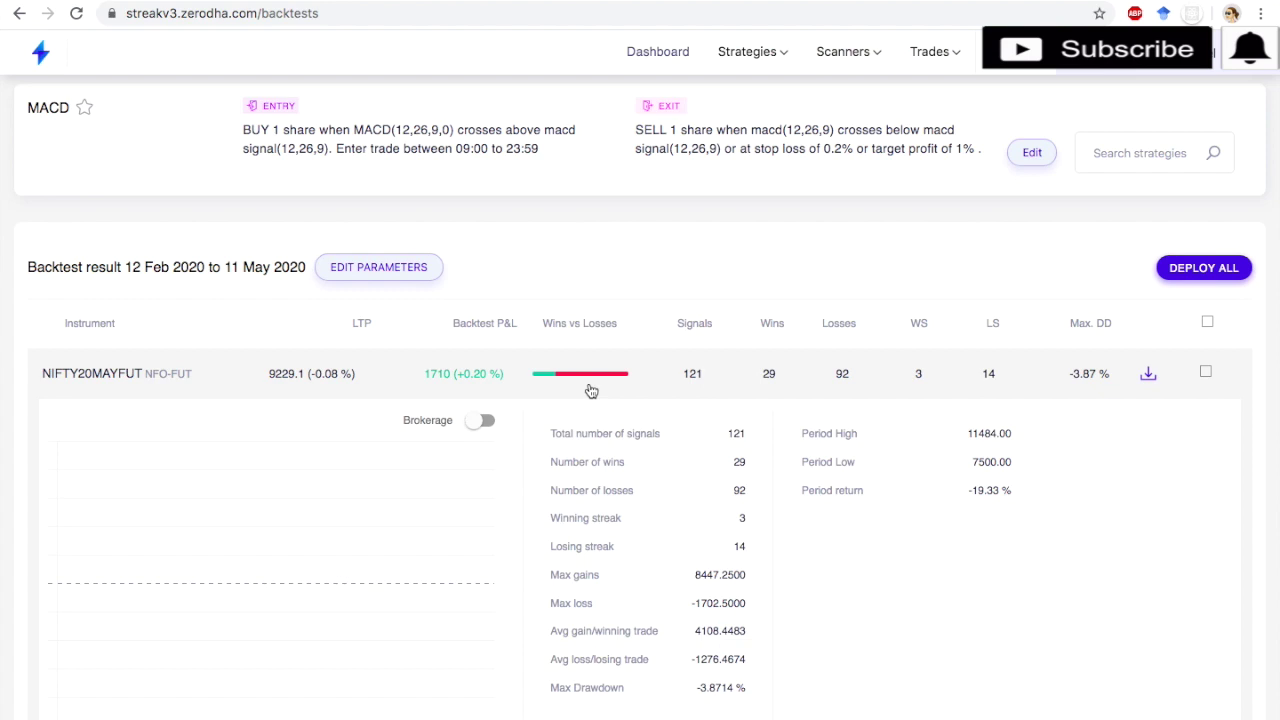
left_click(482, 421)
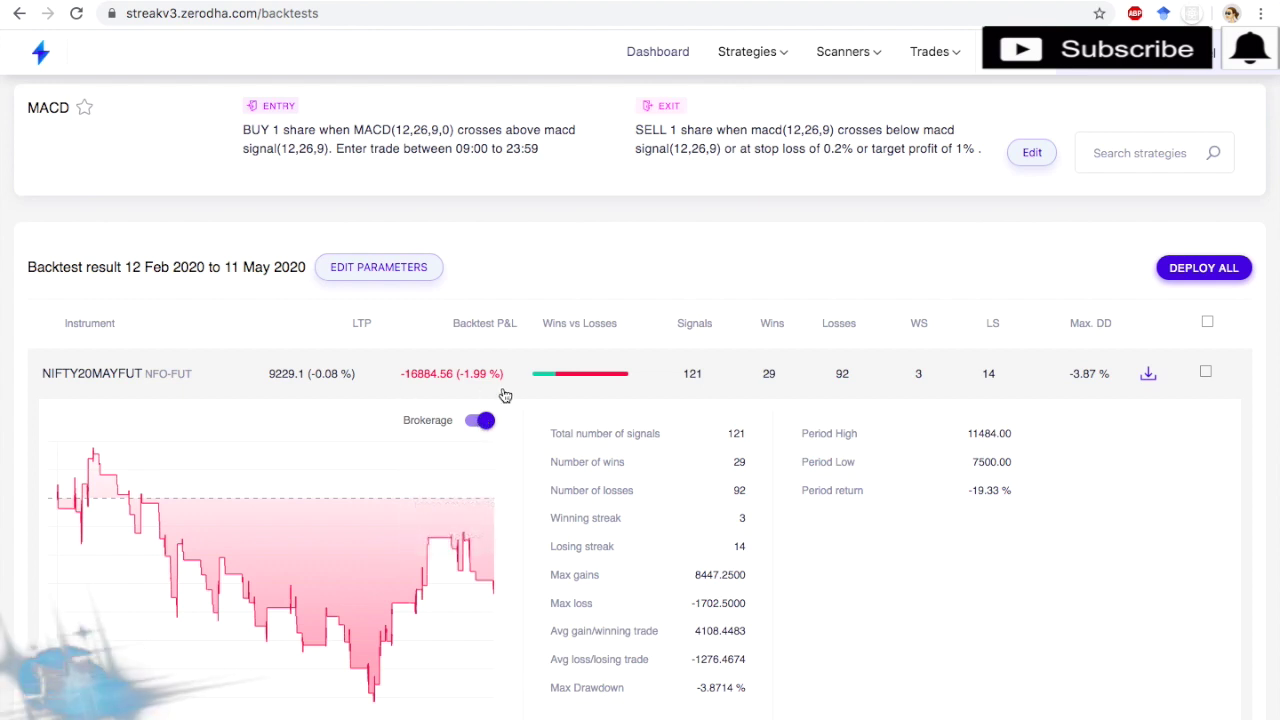
Edit the MACD strategy again and set its candle interval to 10 Minutes
left_click(1026, 152)
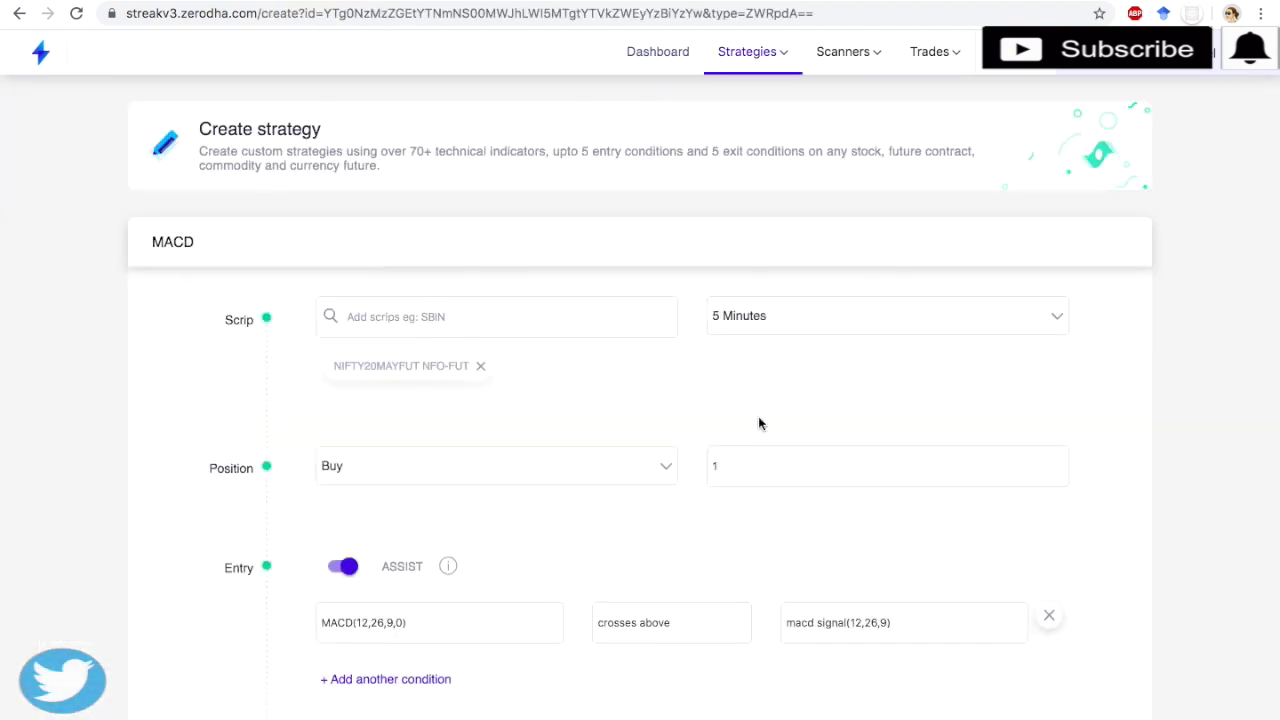
scroll(758, 420, "down", 2)
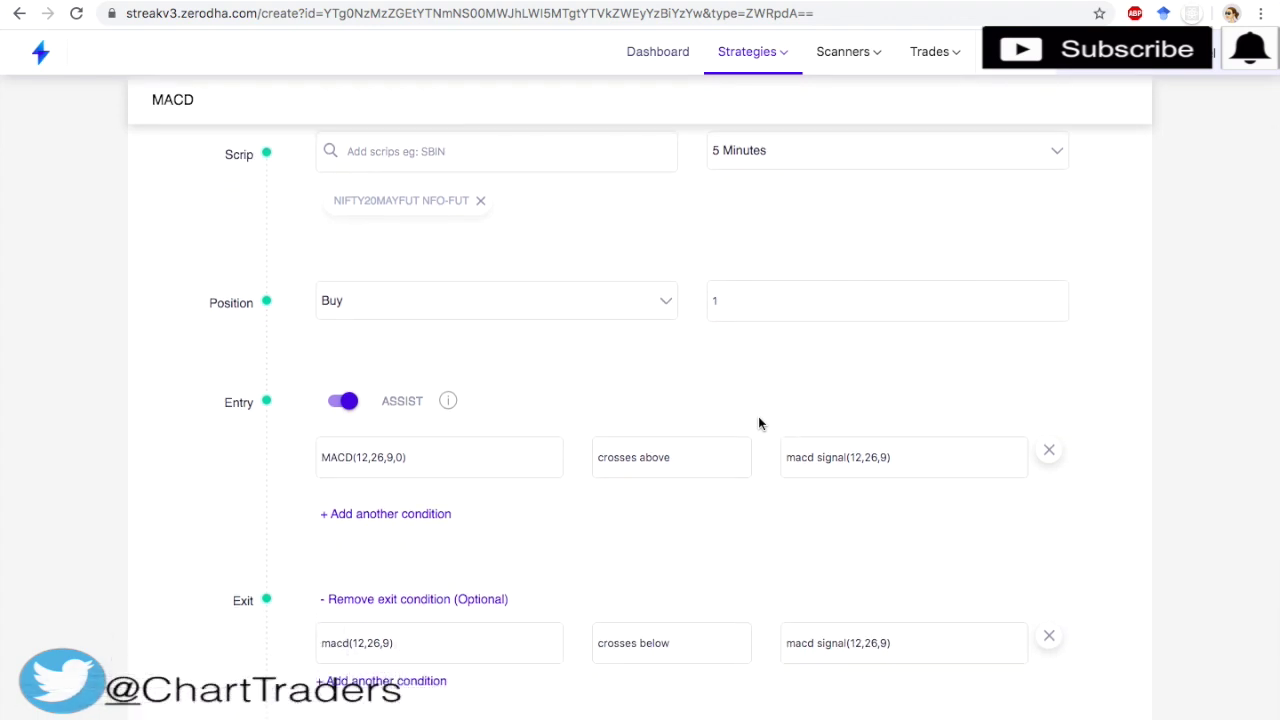
scroll(758, 420, "up", 1)
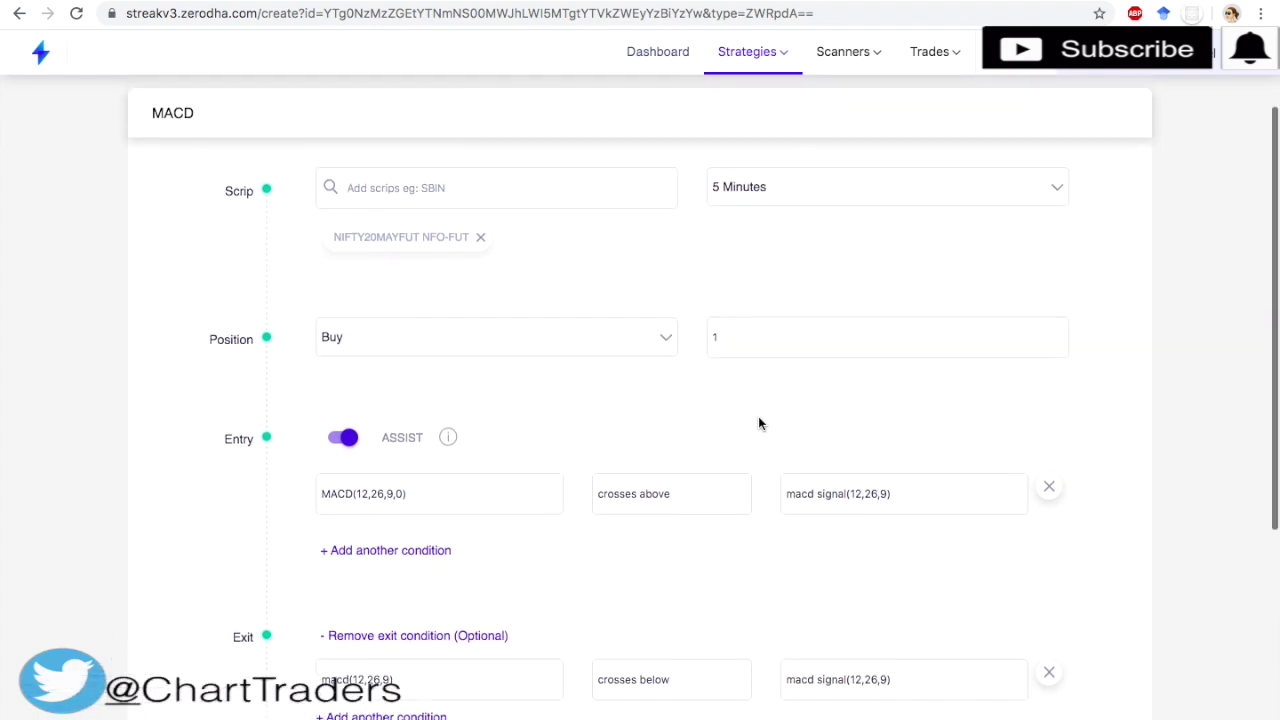
left_click(826, 200)
left_click(814, 203)
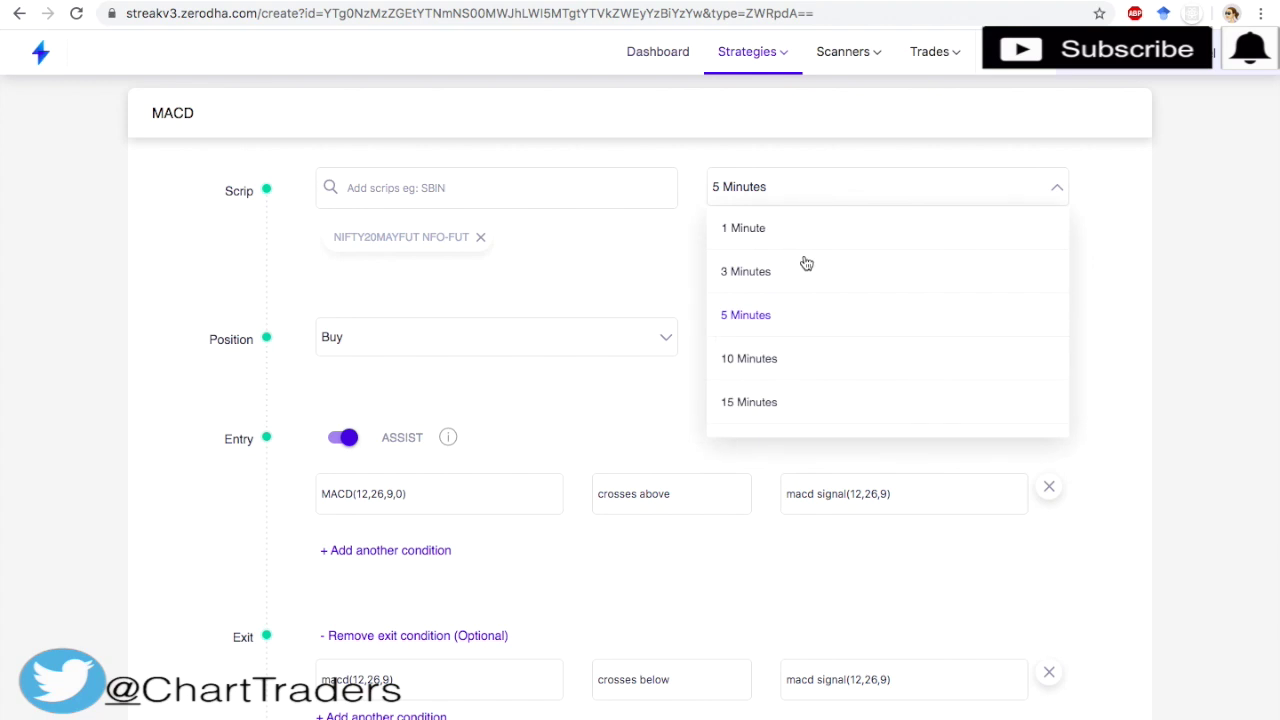
left_click(784, 362)
scroll(780, 374, "down", 4)
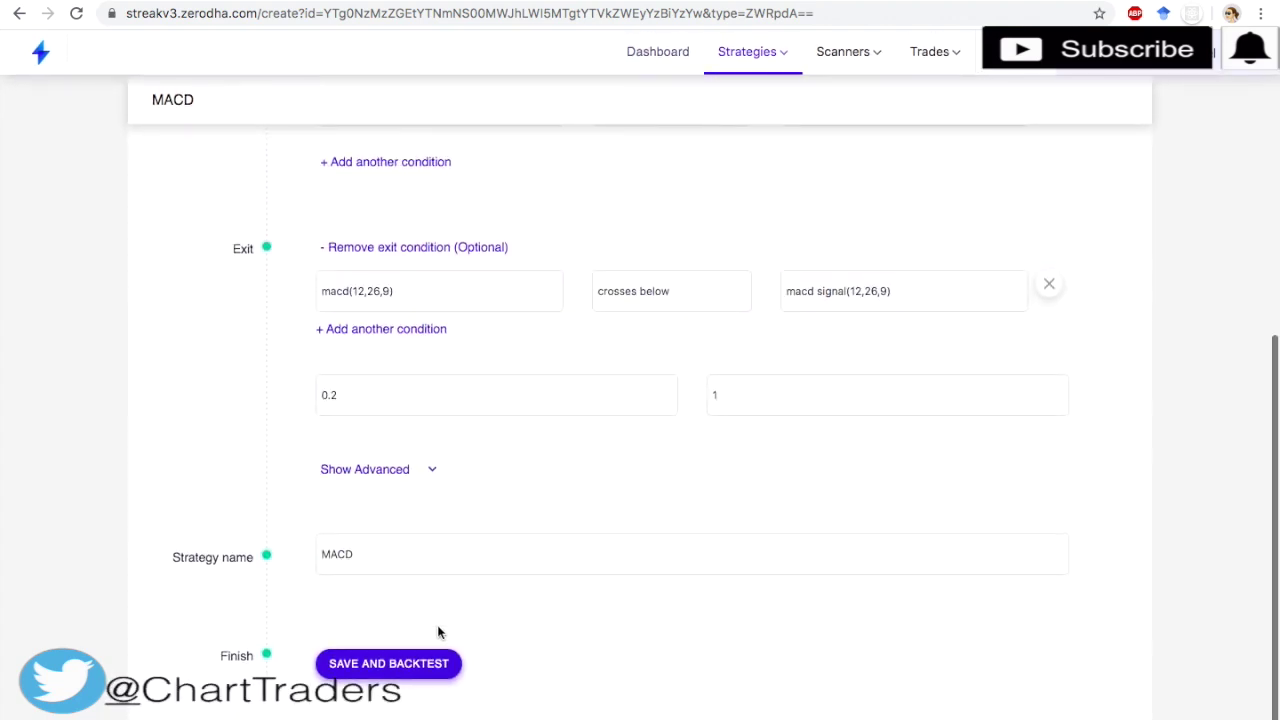
Save and backtest the strategy on the 10-minute interval, and expand the NIFTY20MAYFUT result to examine its profit curve and statistics
left_click(420, 666)
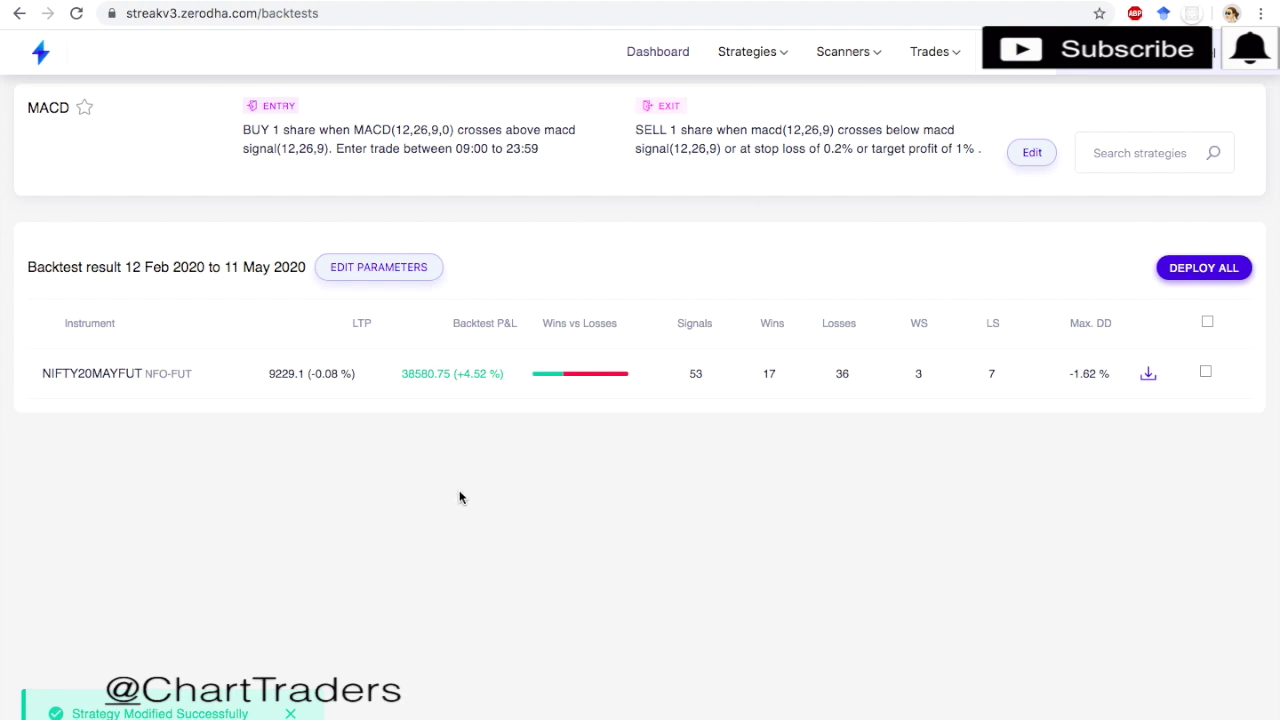
left_click(484, 388)
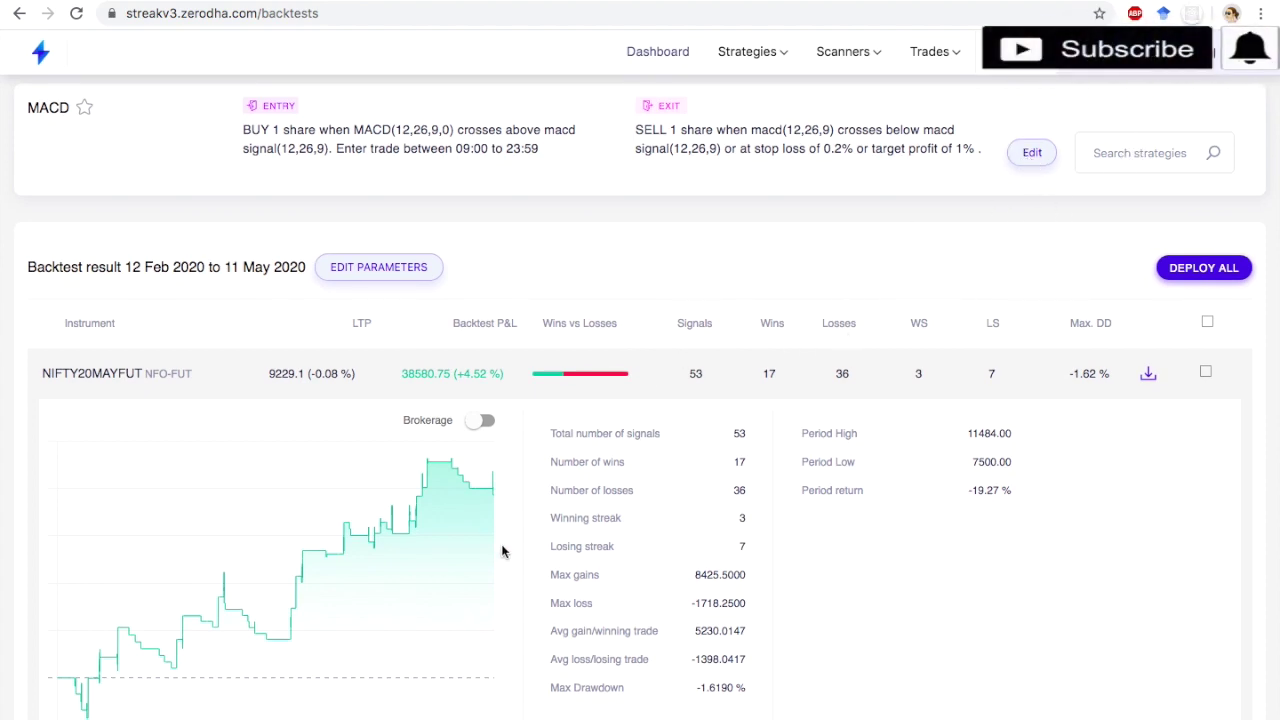
scroll(518, 554, "down", 1)
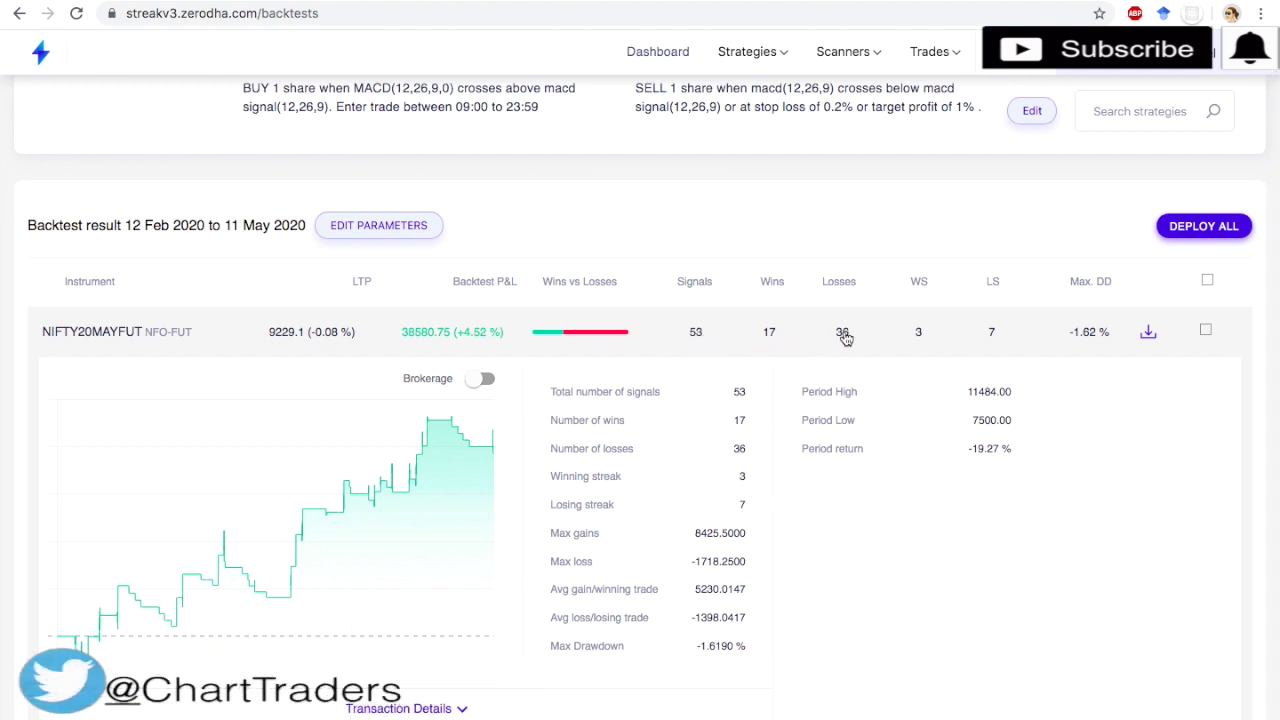
scroll(845, 338, "up", 1)
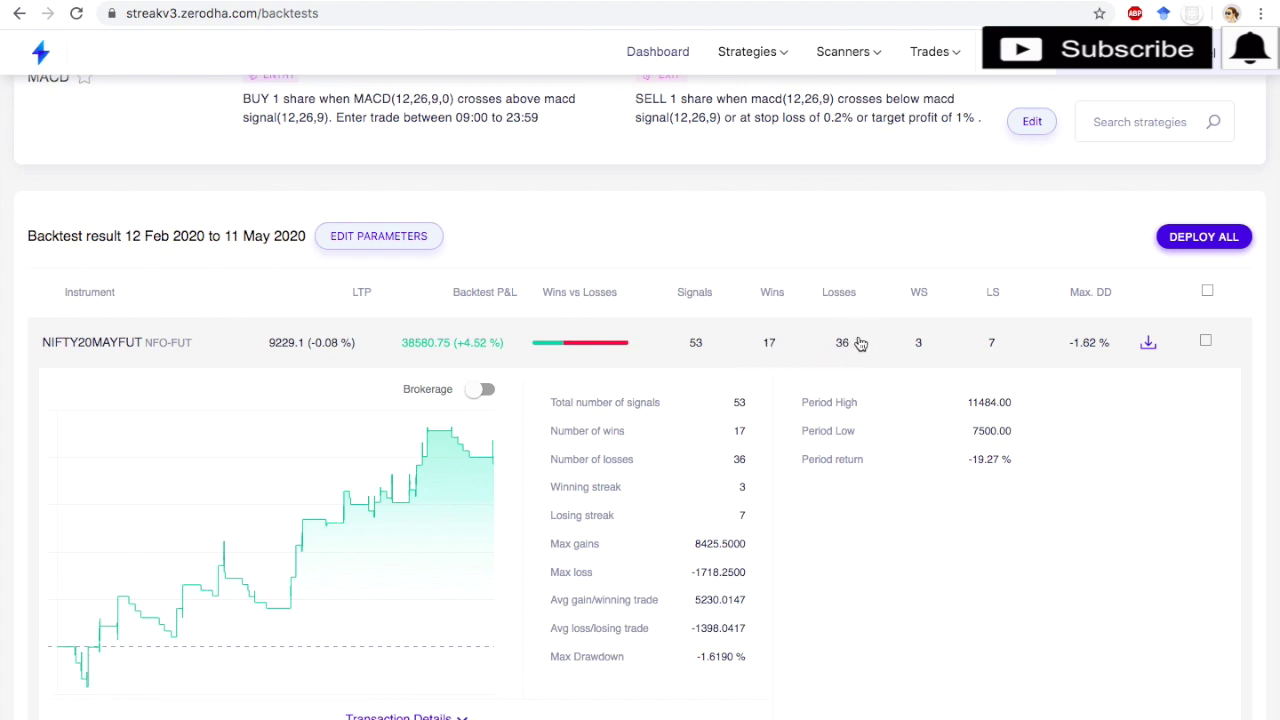
Reopen the MACD strategy for editing and set its exit stop loss to 0.5%
scroll(846, 346, "up", 1)
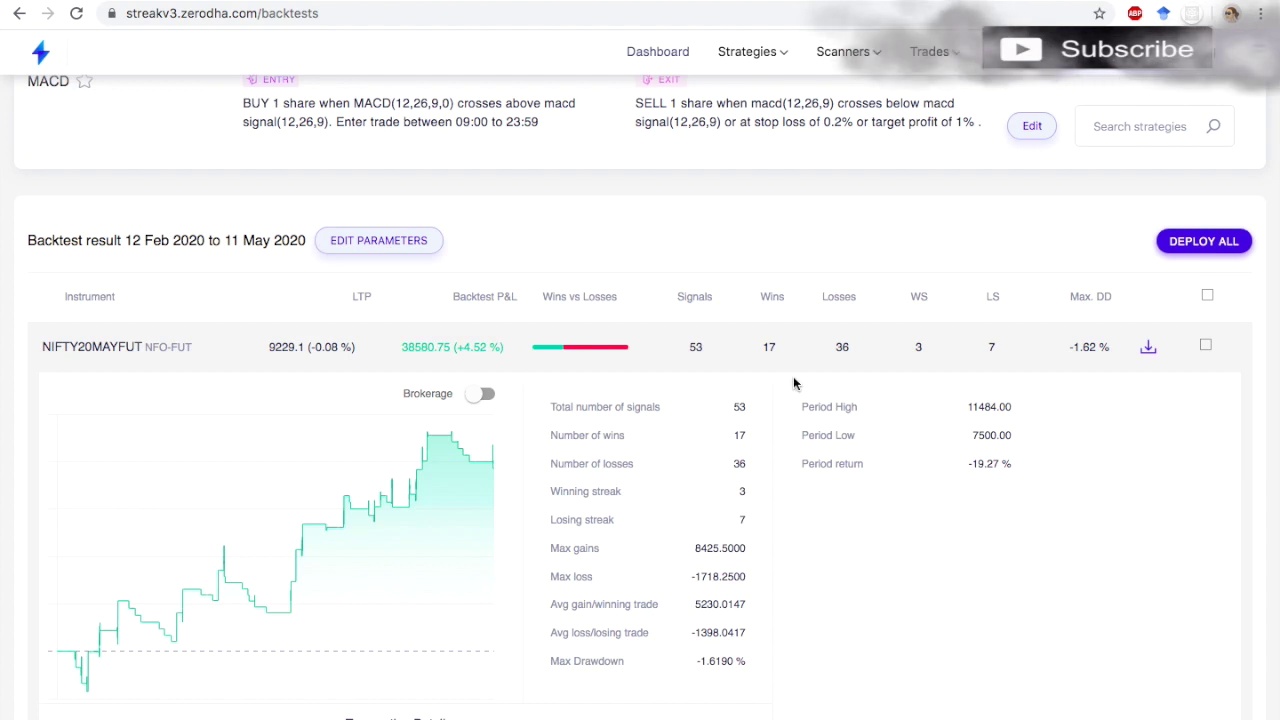
scroll(820, 300, "down", 1)
scroll(800, 150, "up", 2)
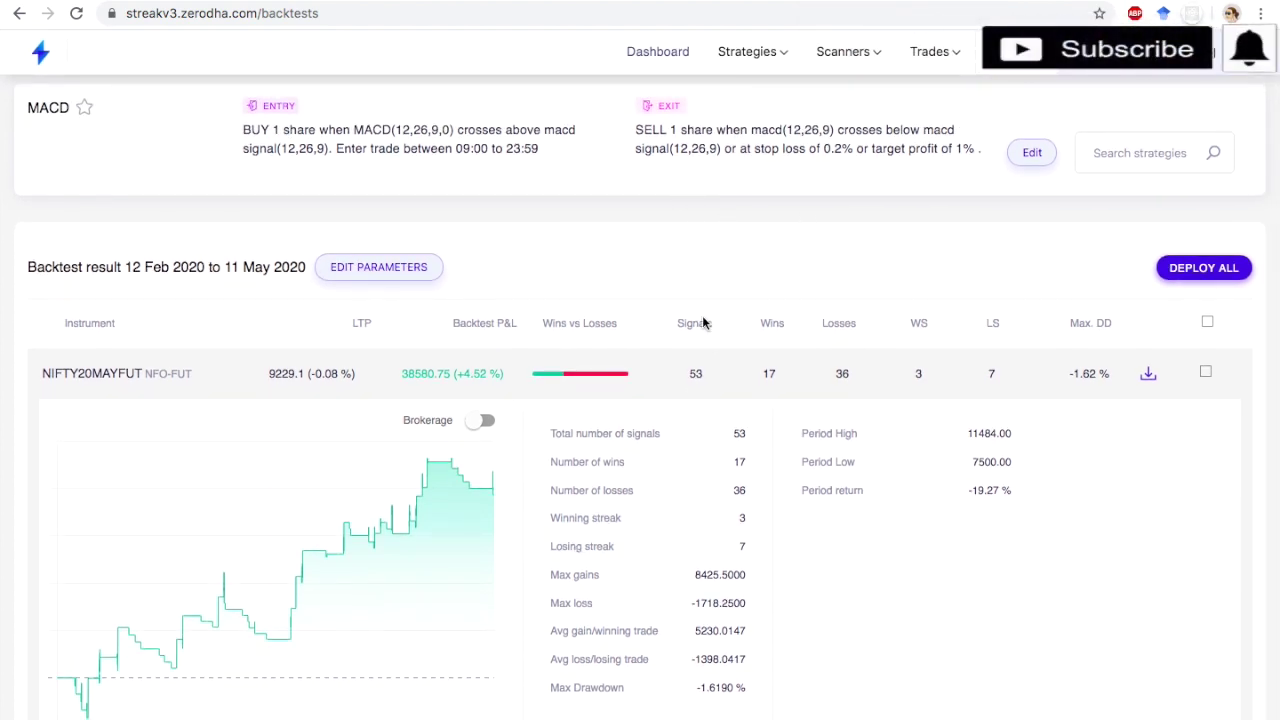
left_click(1030, 153)
scroll(689, 503, "down", 5)
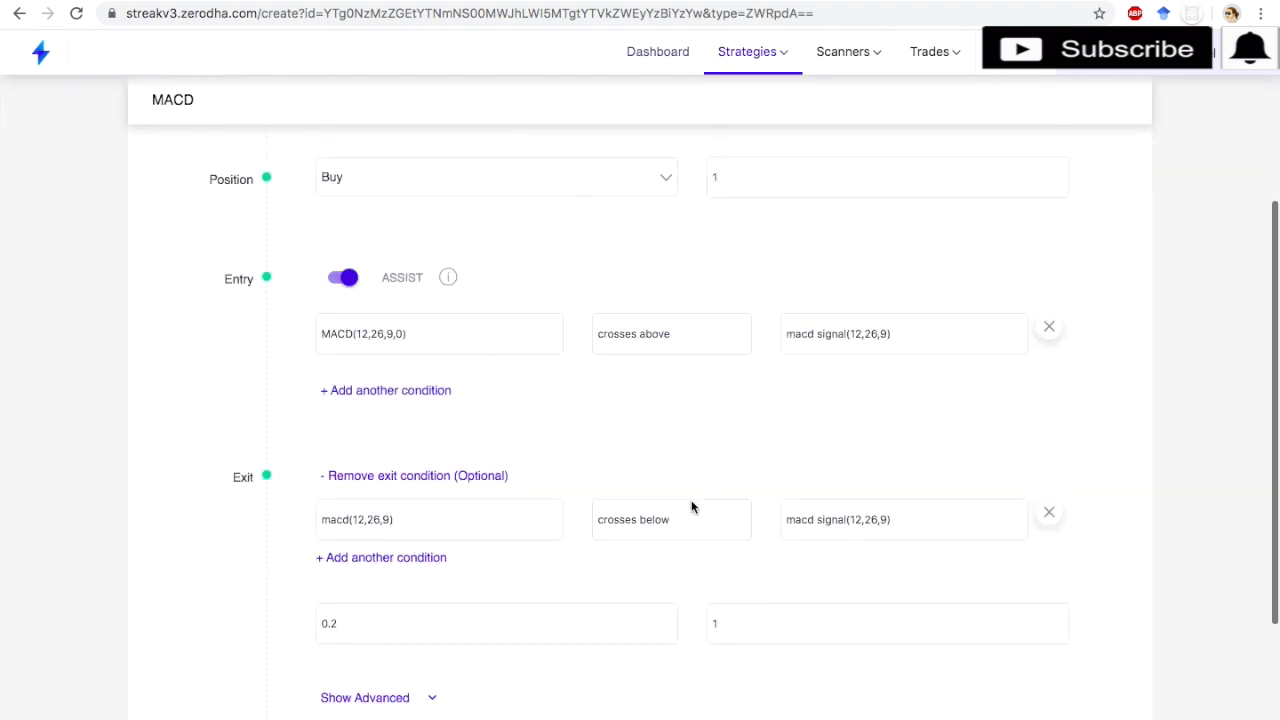
left_click(414, 557)
key("BackSpace")
type("5")
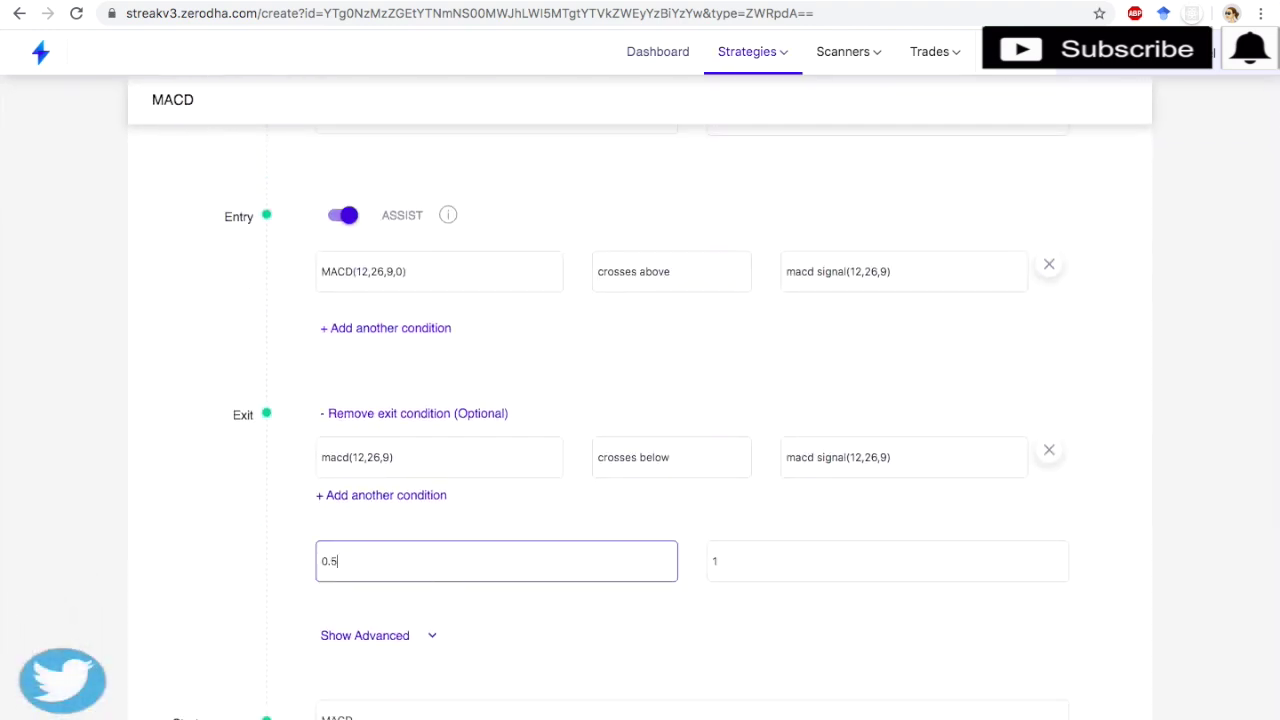
Save and backtest the strategy with the wider stop loss, and show the expanded NIFTY20MAYFUT result with brokerage included
scroll(400, 600, "down", 3)
left_click(360, 665)
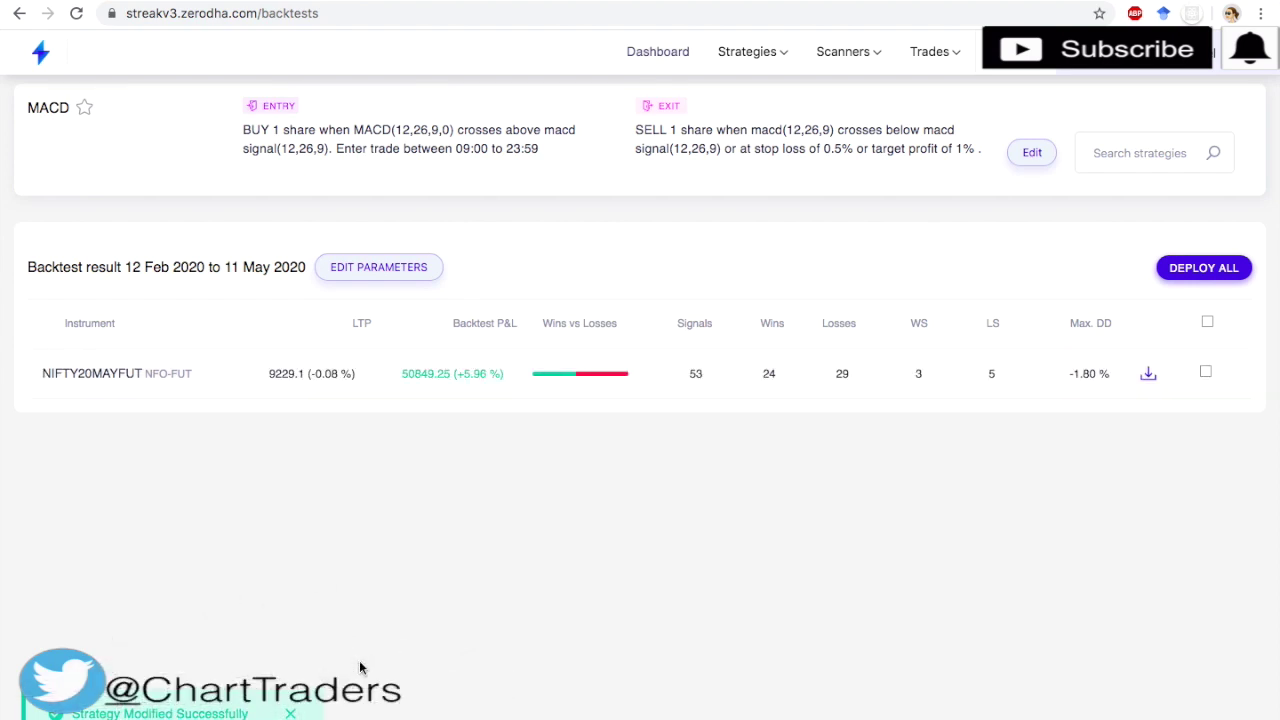
left_click(508, 395)
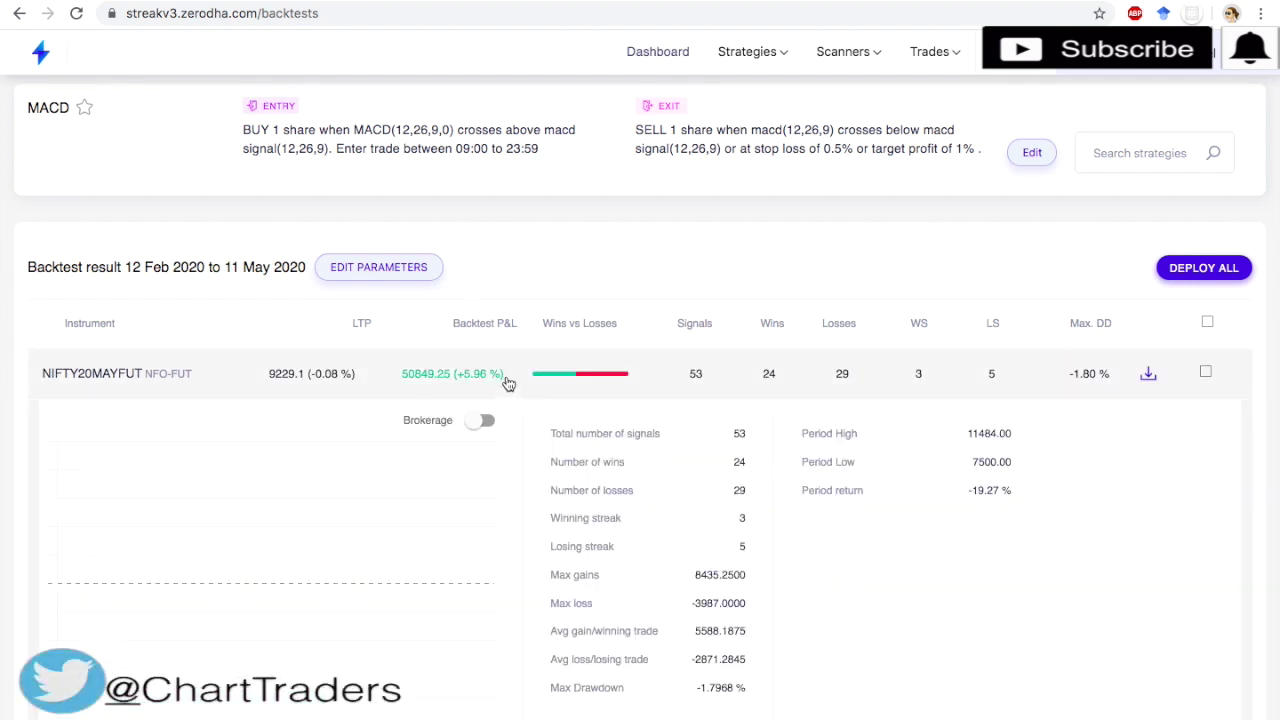
left_click(479, 422)
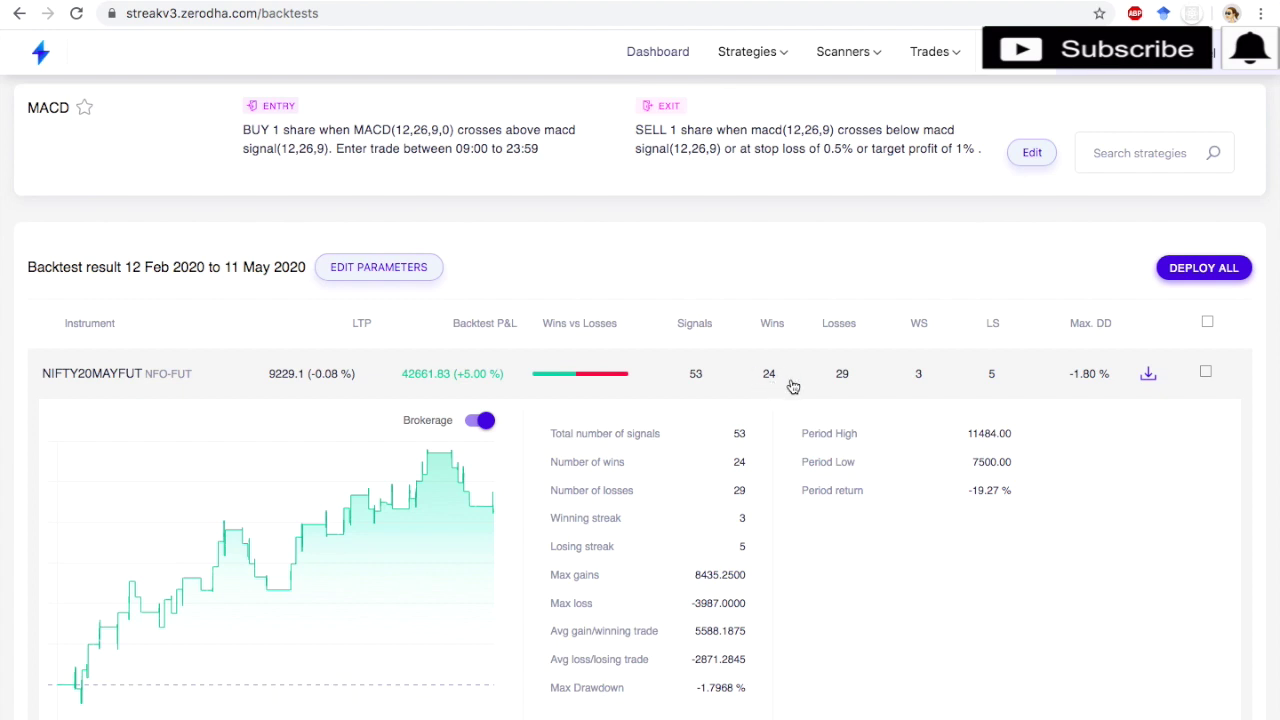
scroll(848, 400, "down", 1)
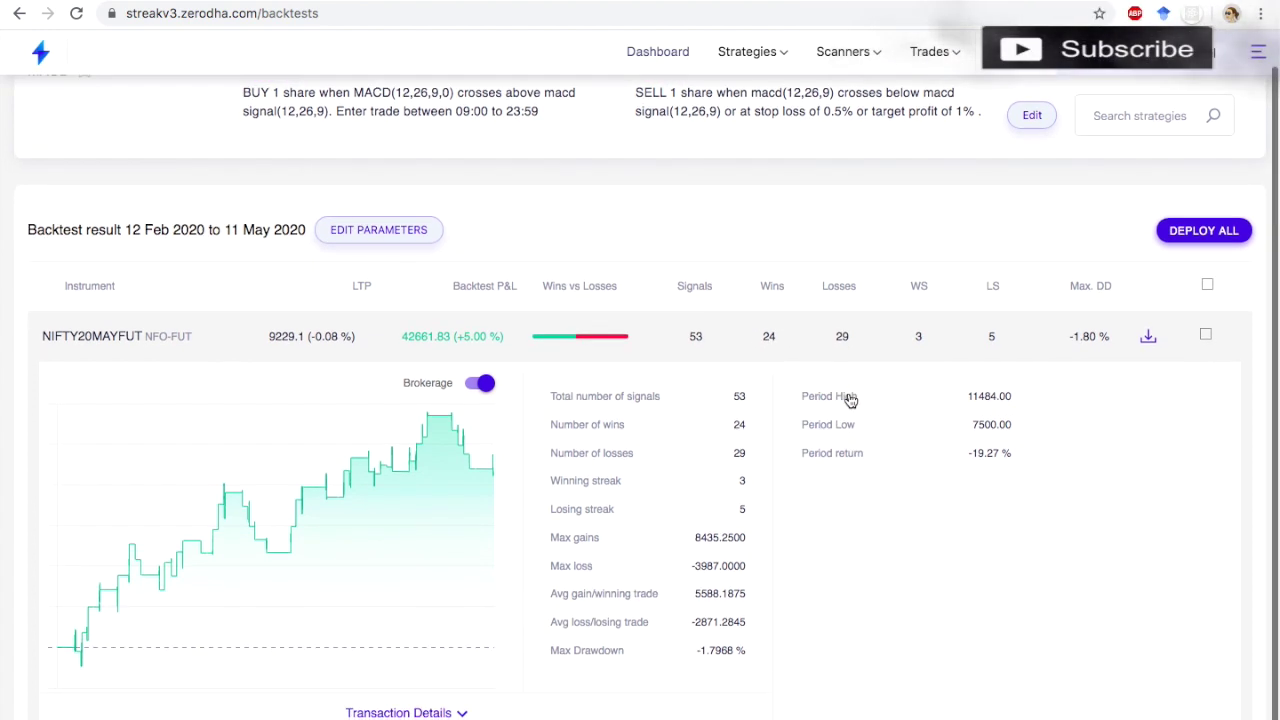
scroll(849, 399, "up", 1)
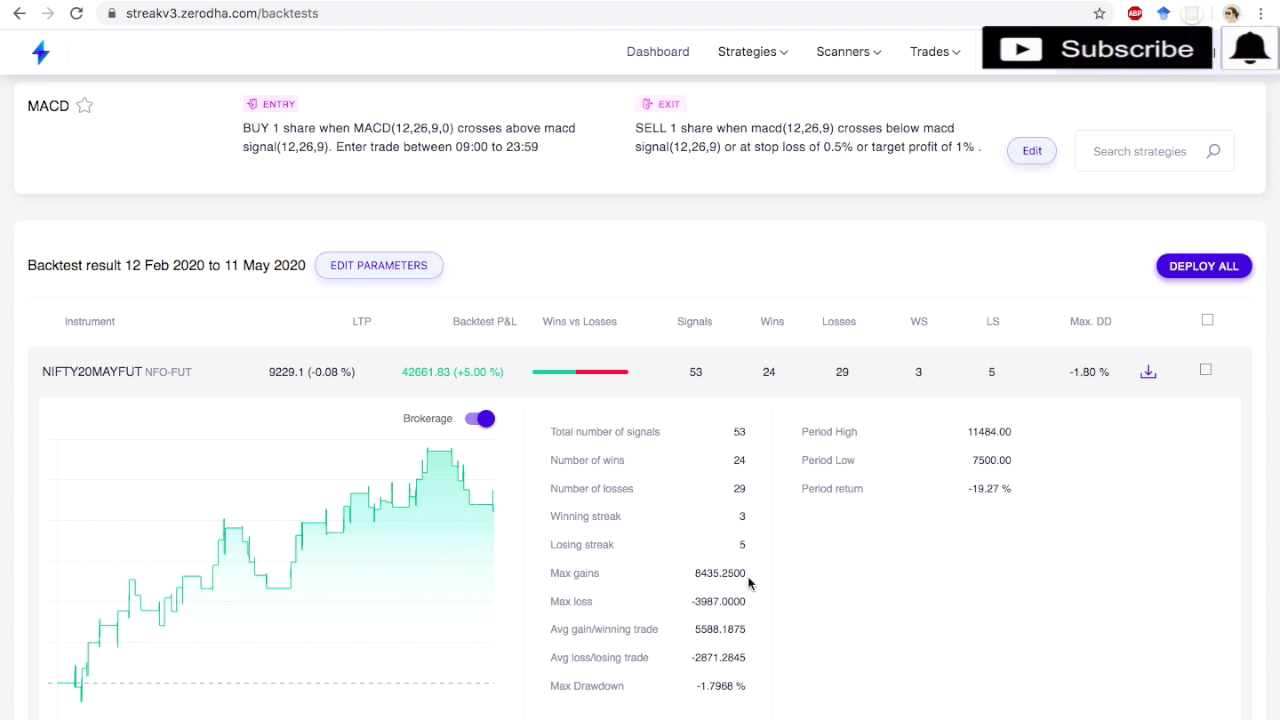
scroll(714, 637, "down", 1)
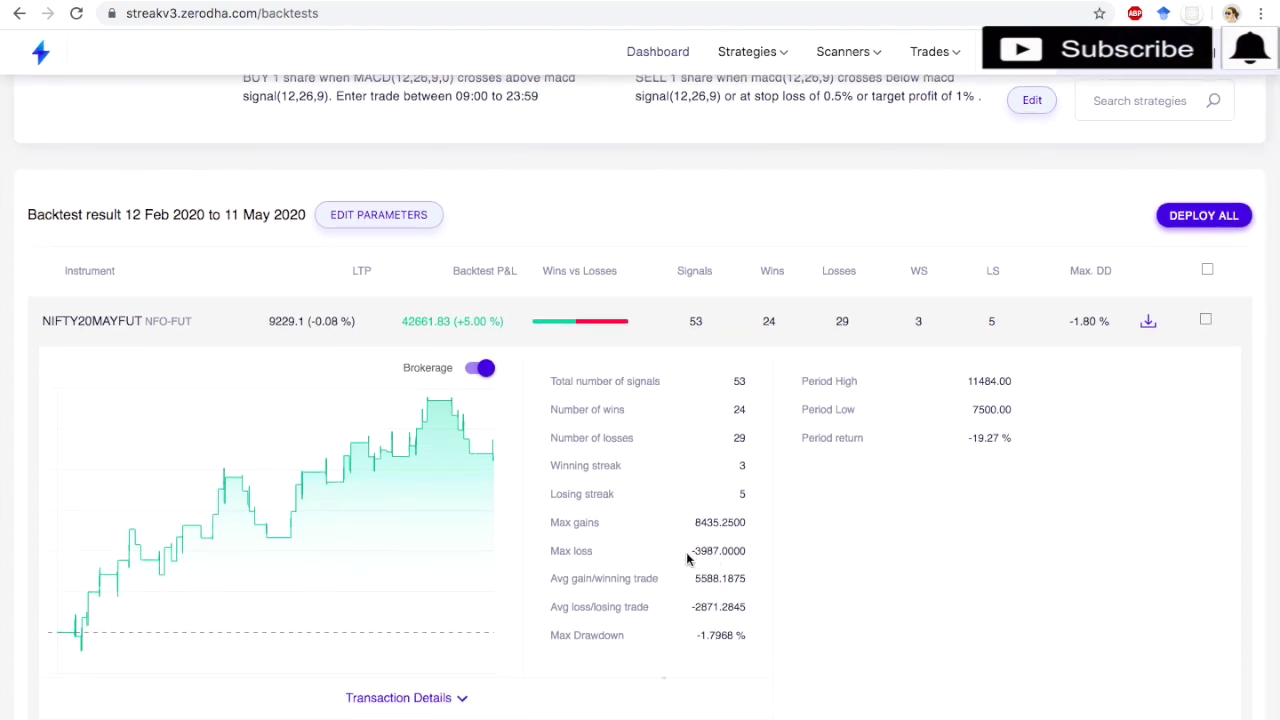
Show the transaction details of the NIFTY20MAYFUT result and look through the dated buy and sell entries with their cumulative P&L
left_click(432, 697)
scroll(436, 665, "down", 3)
scroll(406, 687, "down", 5)
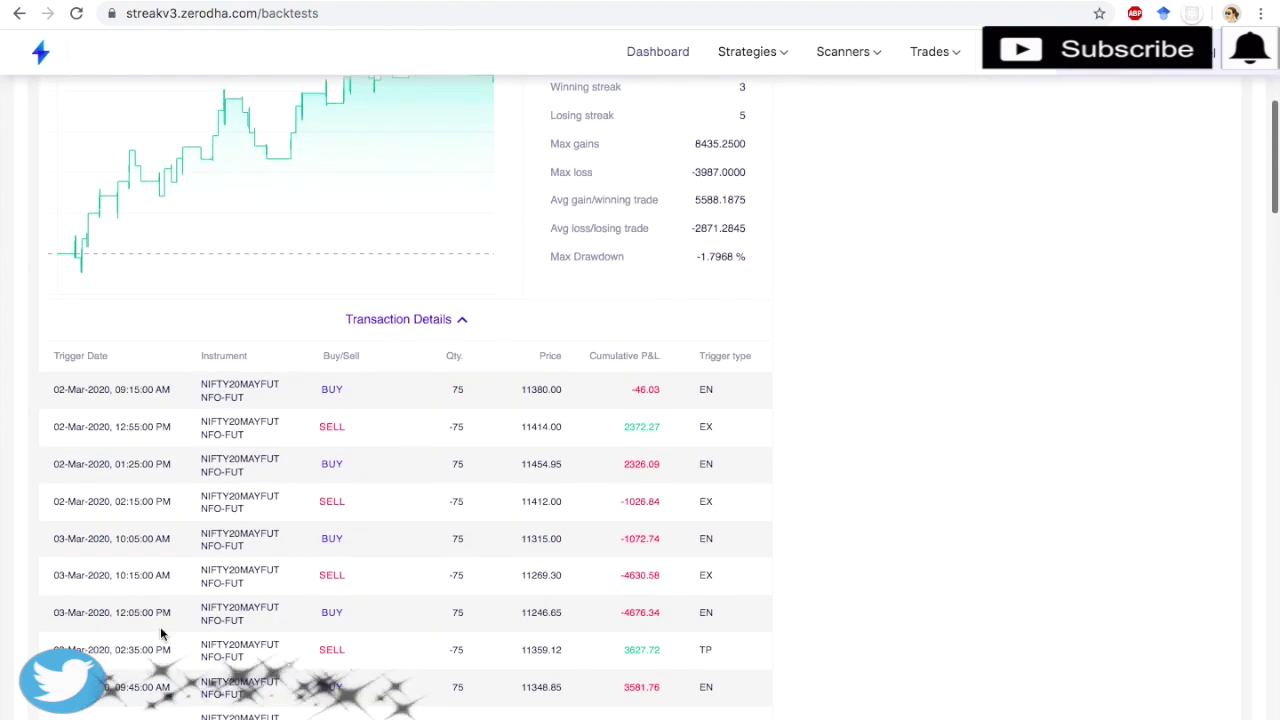
scroll(694, 586, "up", 2)
scroll(698, 561, "up", 1)
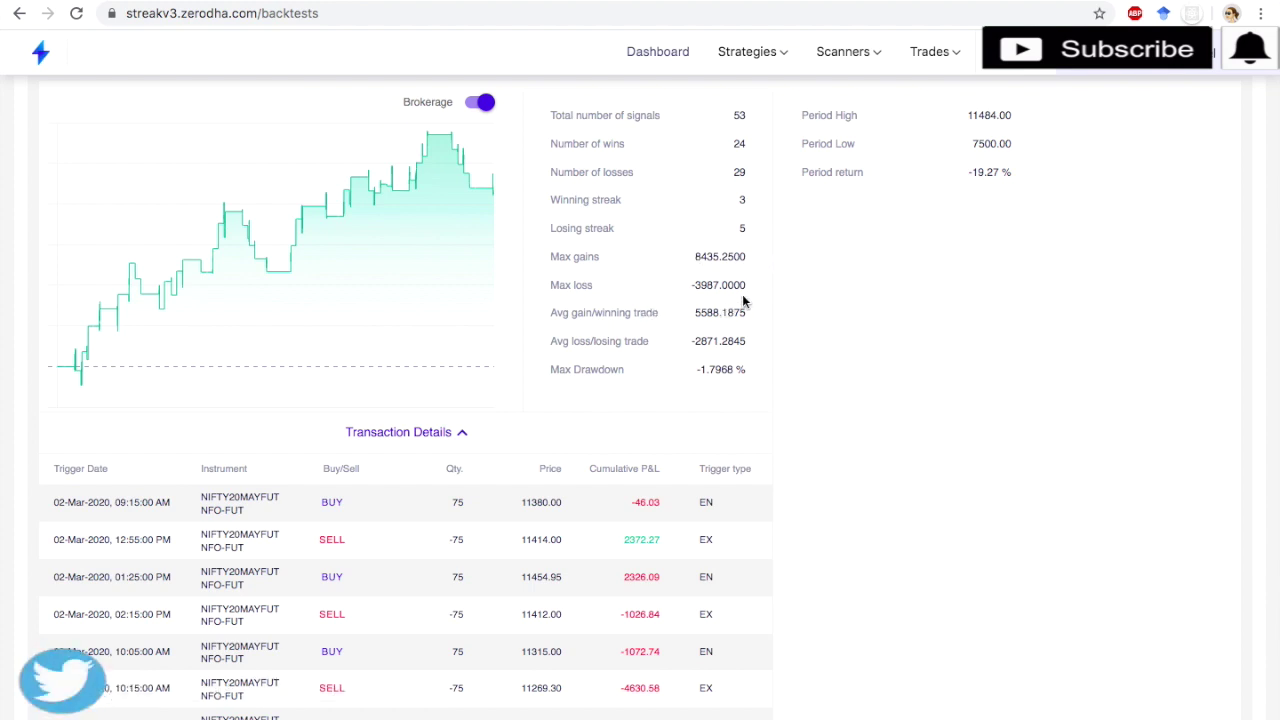
Go back to the backtest summary and examine the profit curve and the wins-versus-losses bar for NIFTY20MAYFUT
scroll(745, 318, "up", 3)
scroll(915, 244, "up", 5)
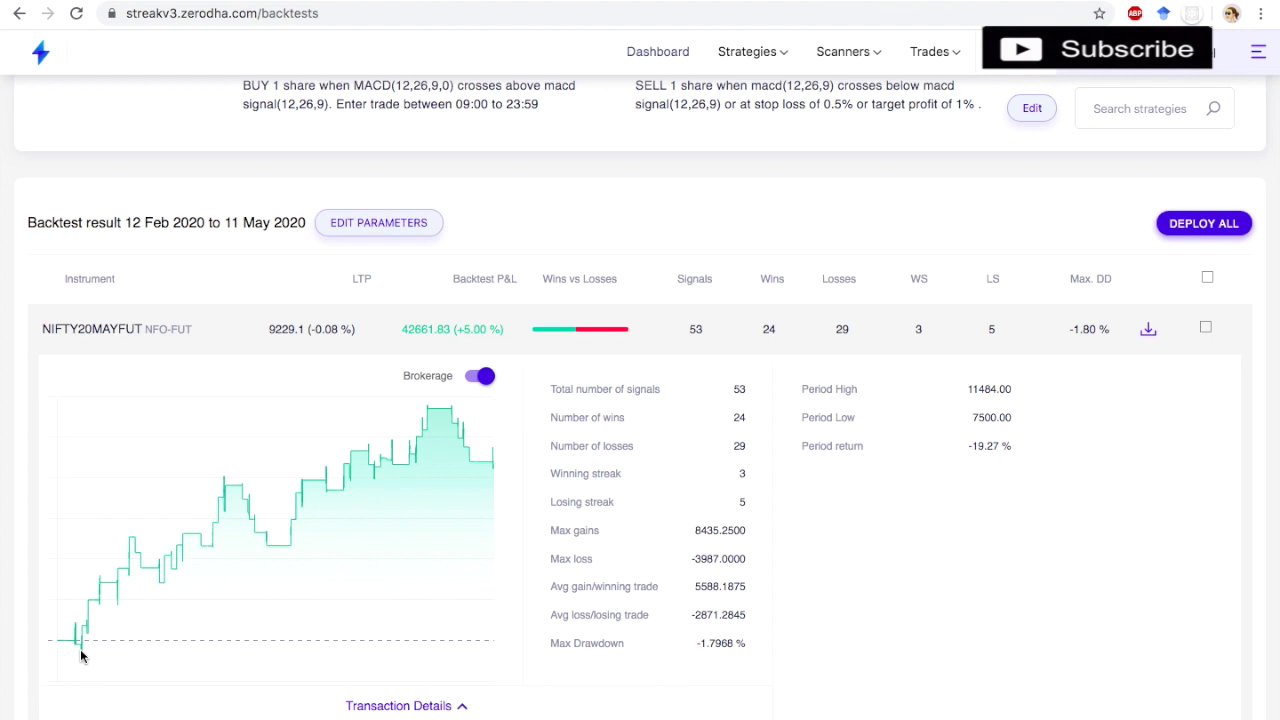
mouse_move(82, 652)
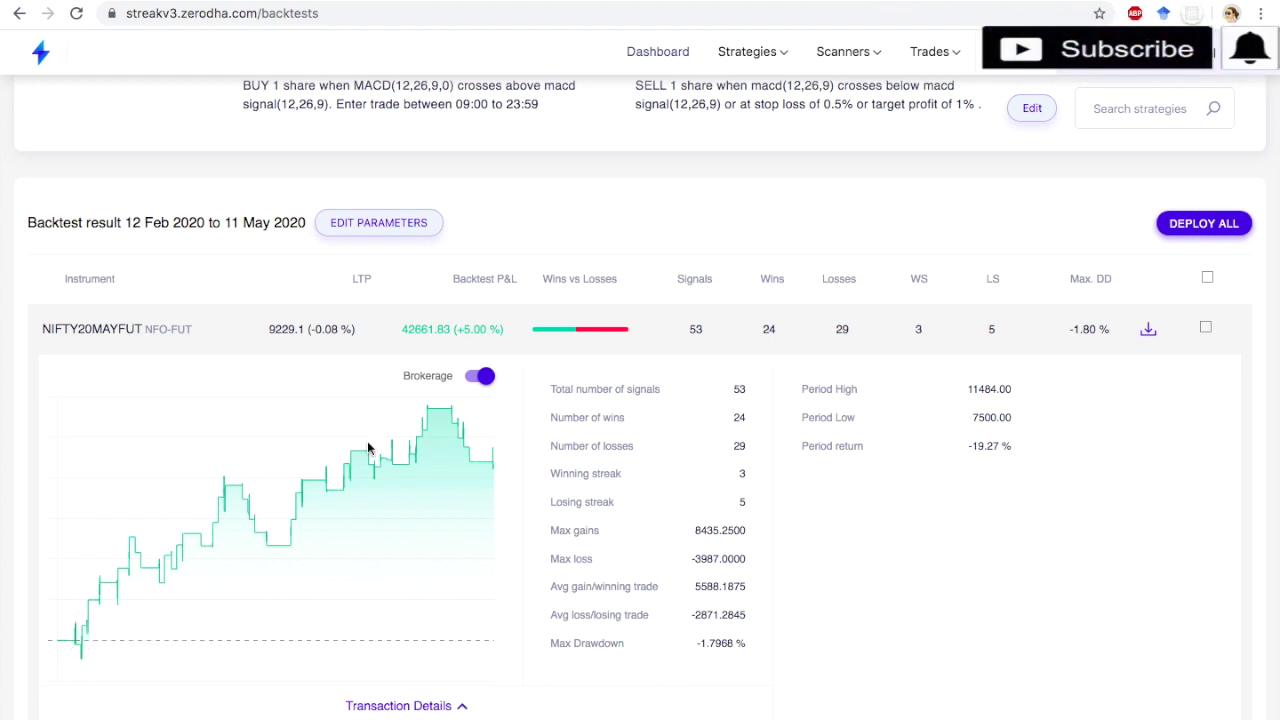
scroll(478, 465, "up", 1)
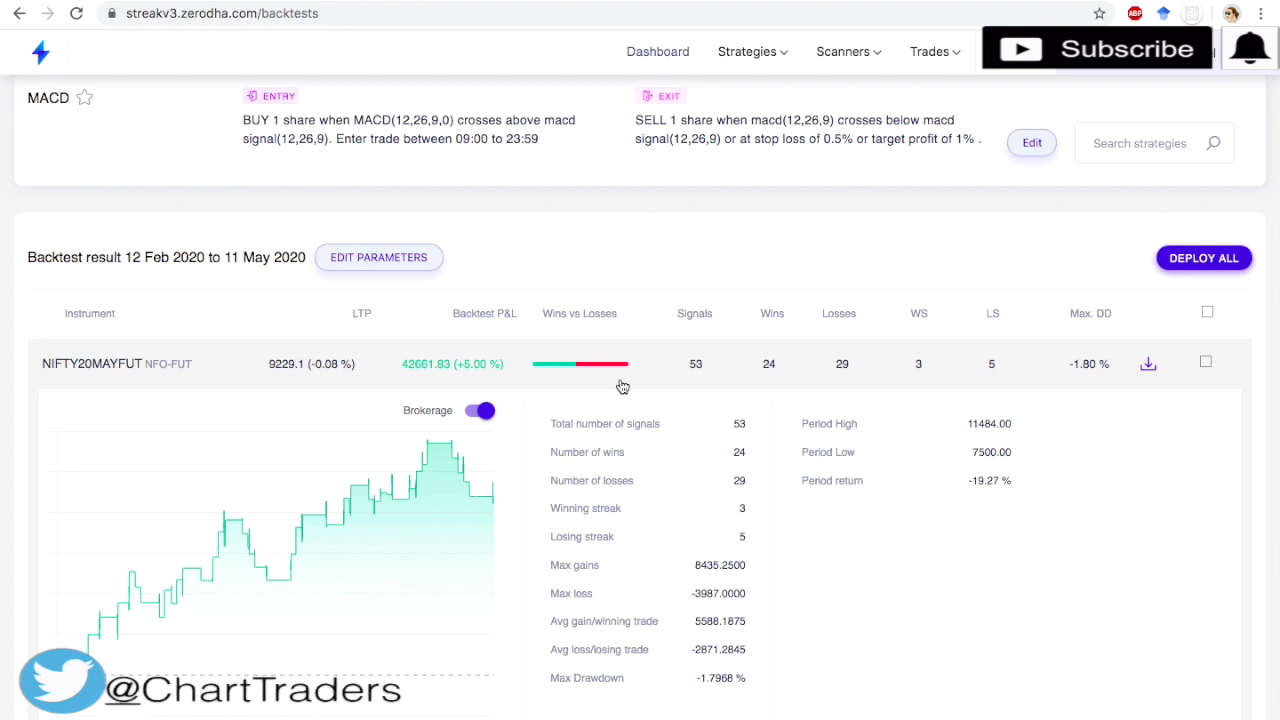
mouse_move(590, 369)
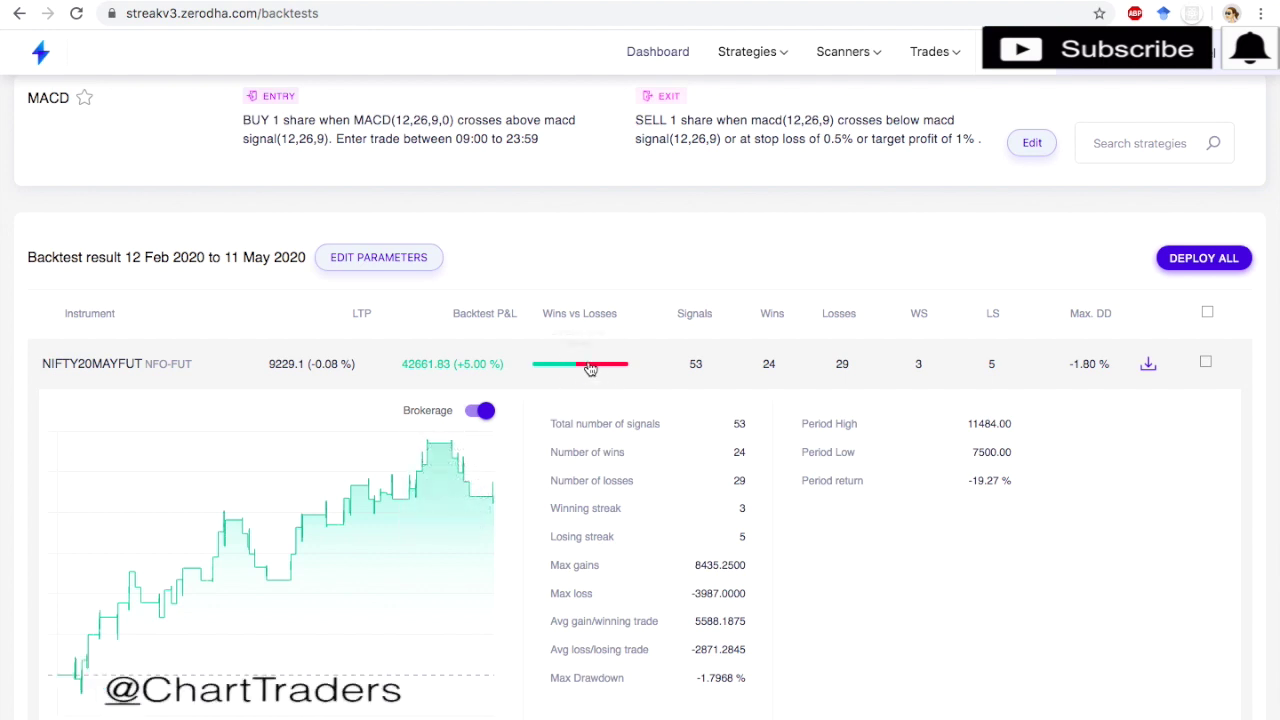